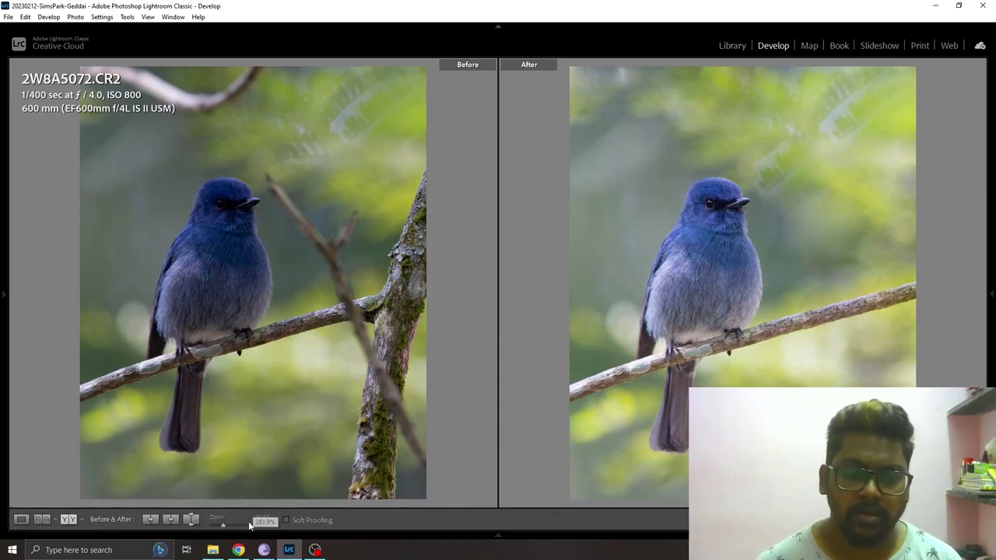
# Leave Before & After view so the edited flycatcher photo shows alone in Loupe view
pyautogui.click(20, 520)
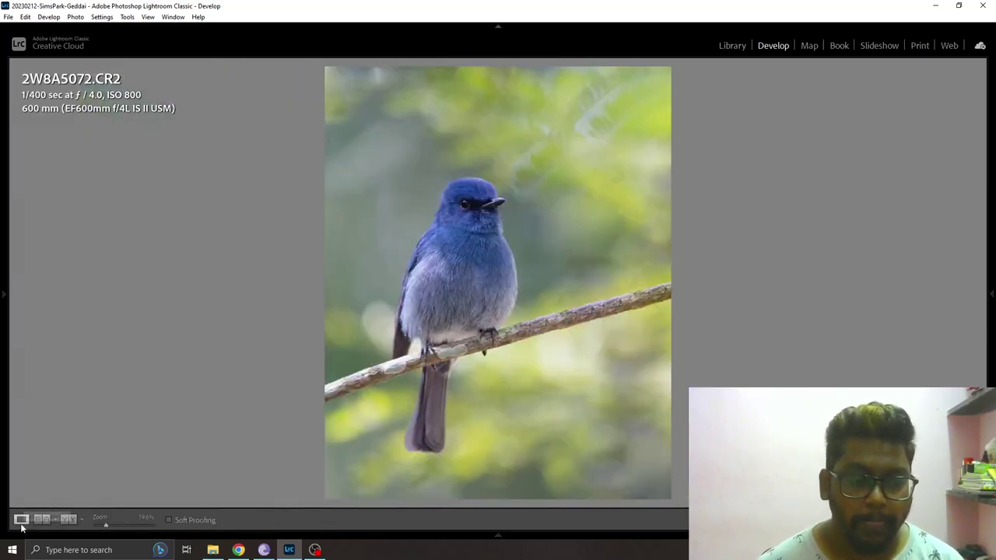
# Show the filmstrip and adjustment panels, and reset all edits on 2W8A5072.CR2
pyautogui.click(498, 534)
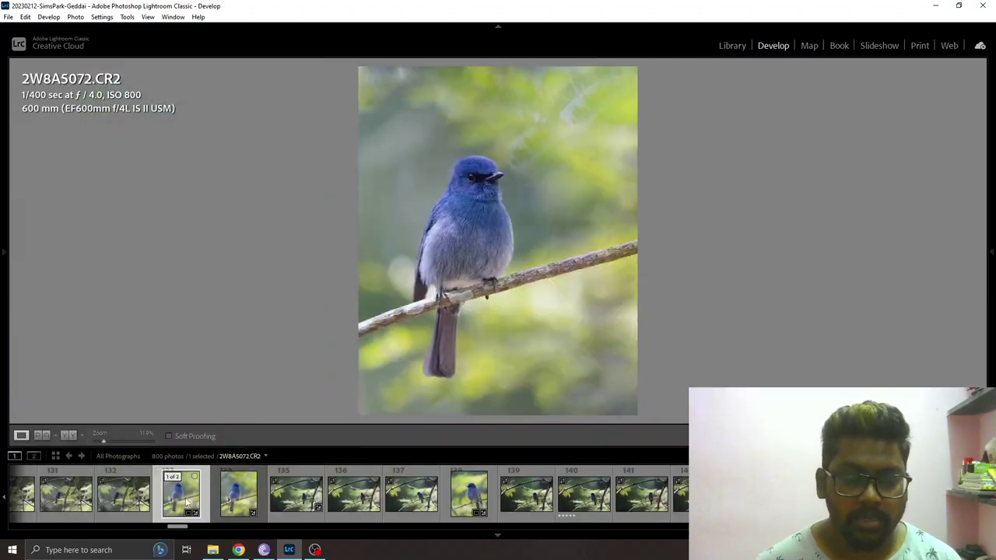
pyautogui.click(992, 251)
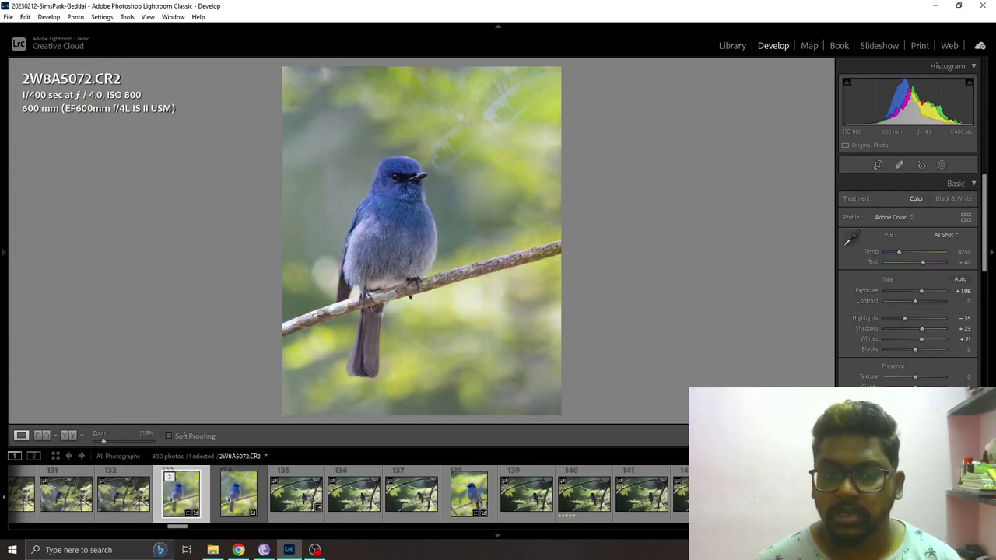
pyautogui.hotkey('ctrl', 'shift', 'r')
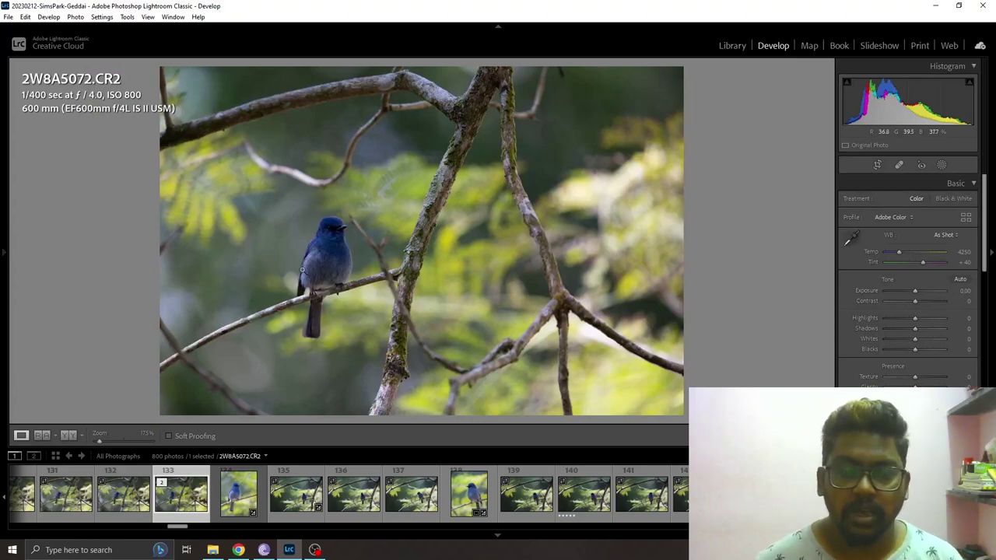
# Zoom in on the bird and back out, then compare with the edited TIF and return to the raw
pyautogui.click(371, 292)
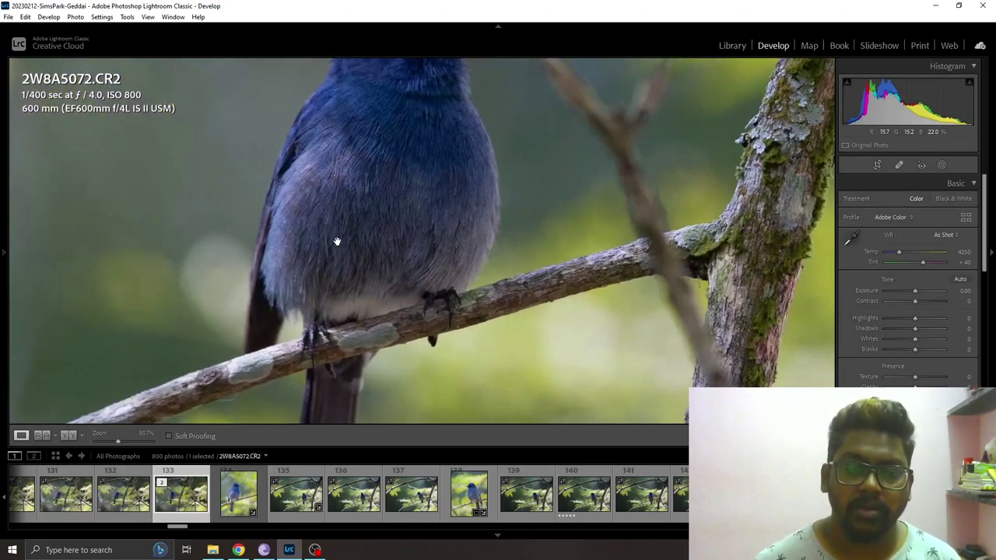
pyautogui.moveTo(117, 441); pyautogui.dragTo(105, 442)
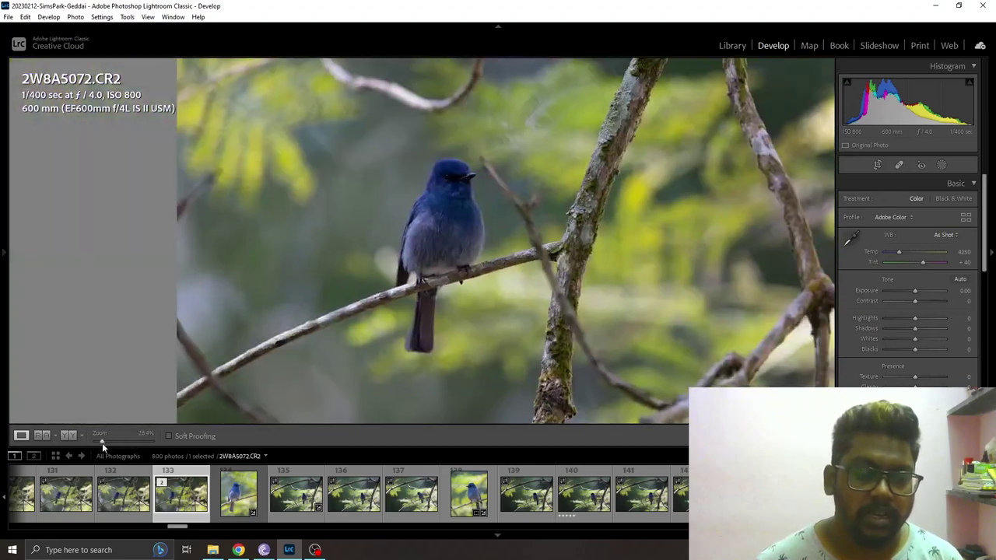
pyautogui.press('Right')
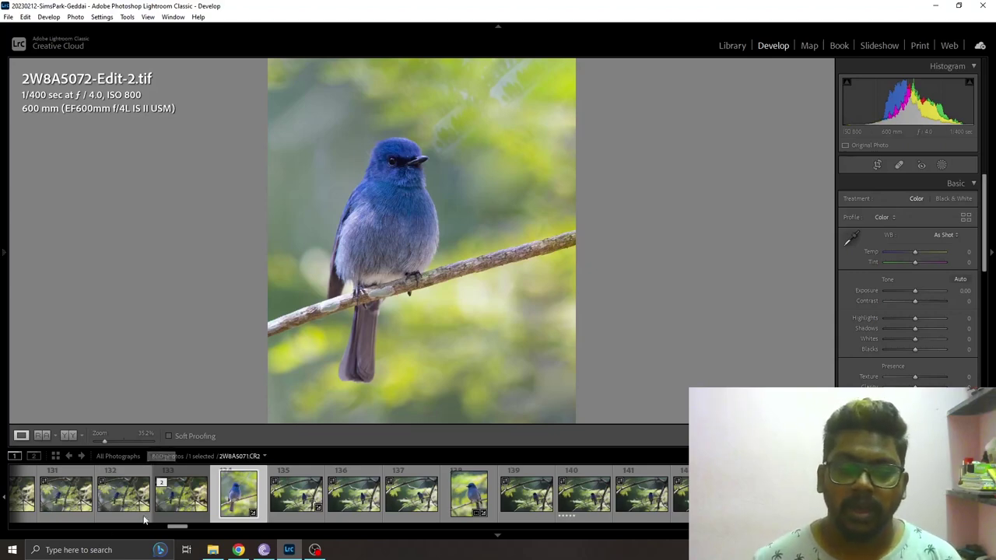
pyautogui.click(173, 506)
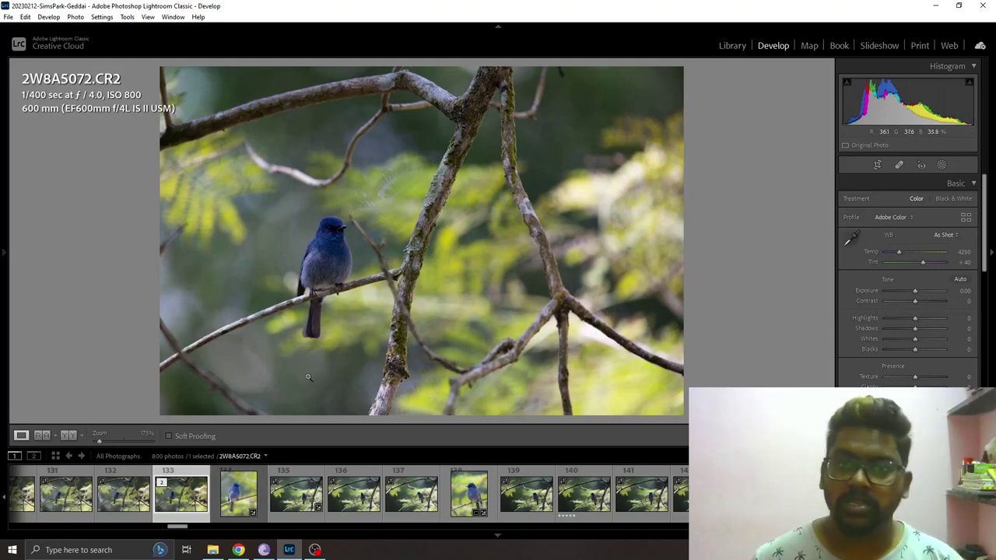
# Crop with a 4 x 5 / 8 x 10 aspect ratio, positioning the frame around the bird
pyautogui.click(877, 165)
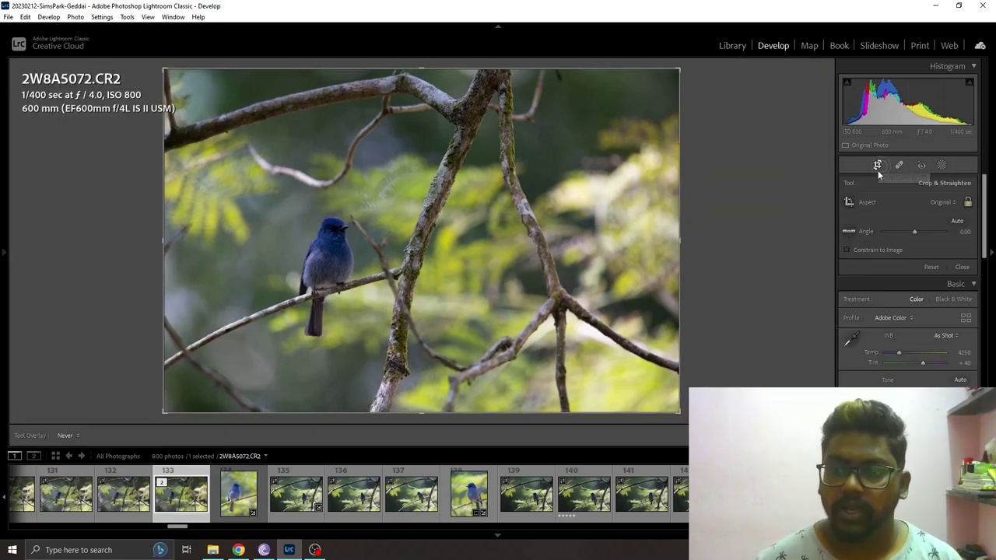
pyautogui.click(944, 201)
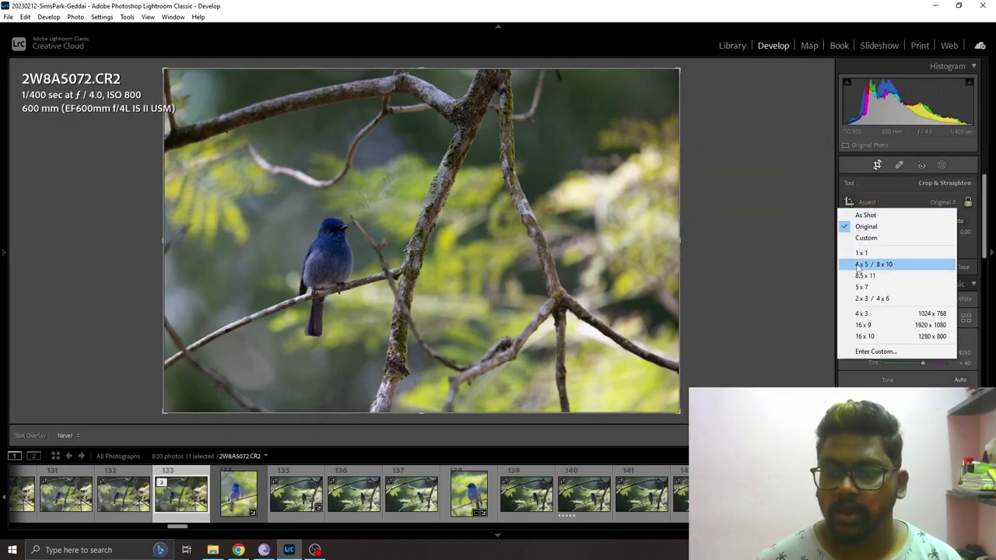
pyautogui.click(864, 265)
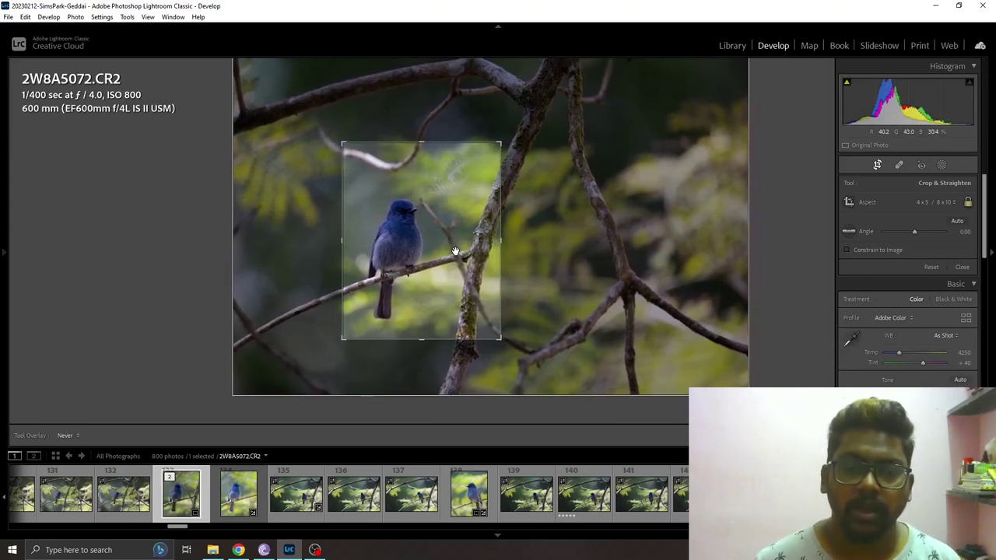
pyautogui.moveTo(461, 255); pyautogui.dragTo(462, 259)
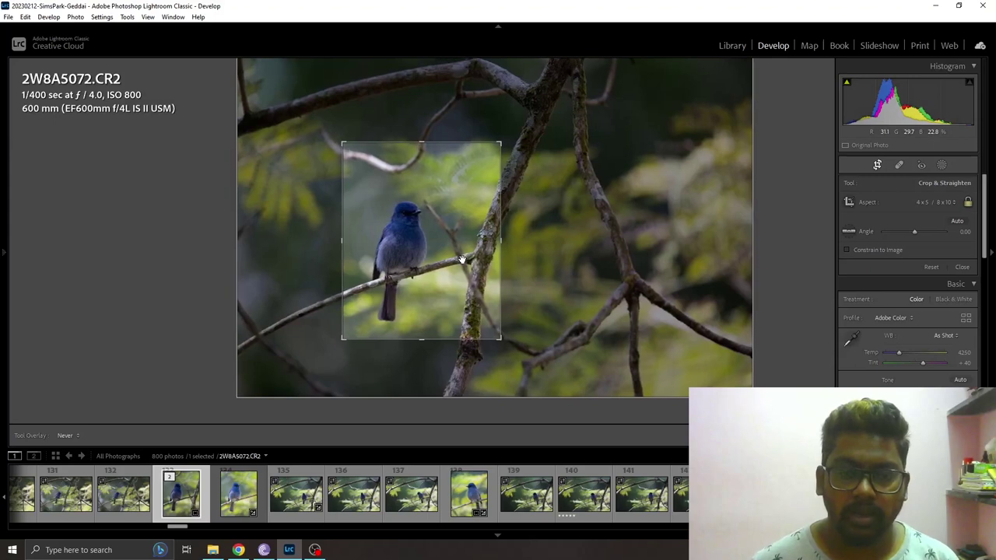
pyautogui.click(930, 201)
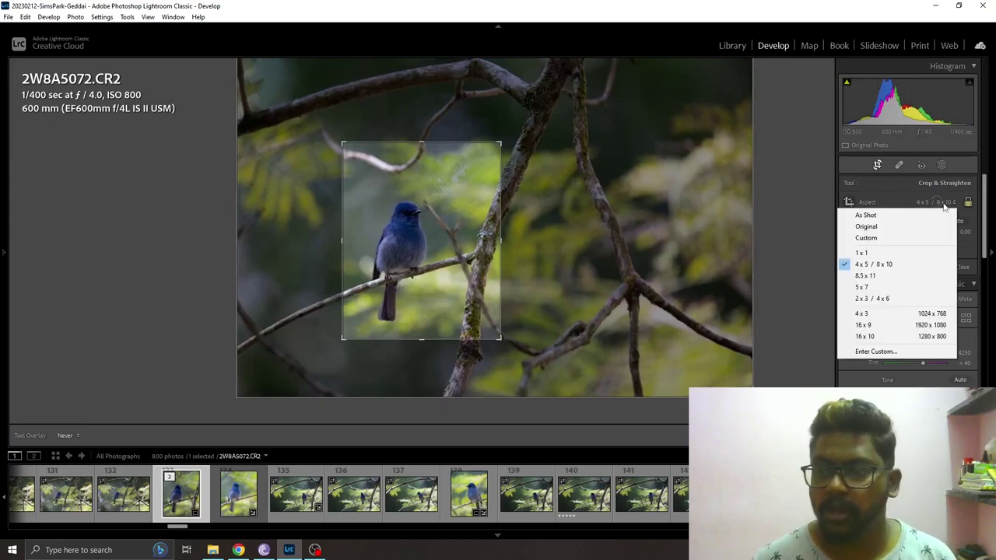
pyautogui.click(881, 183)
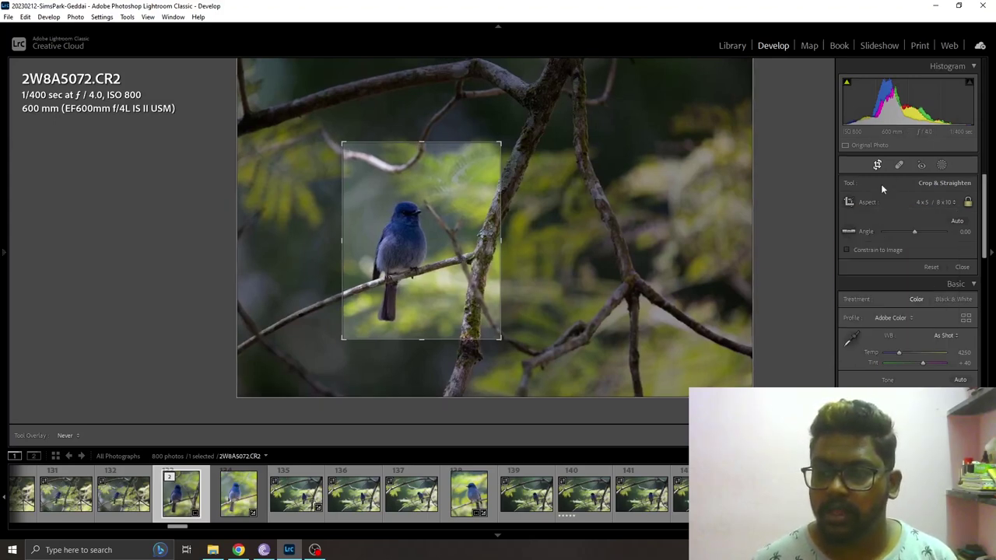
# Toggle the thirds grid overlay, nudge the photo within the frame, and apply the crop
pyautogui.click(67, 435)
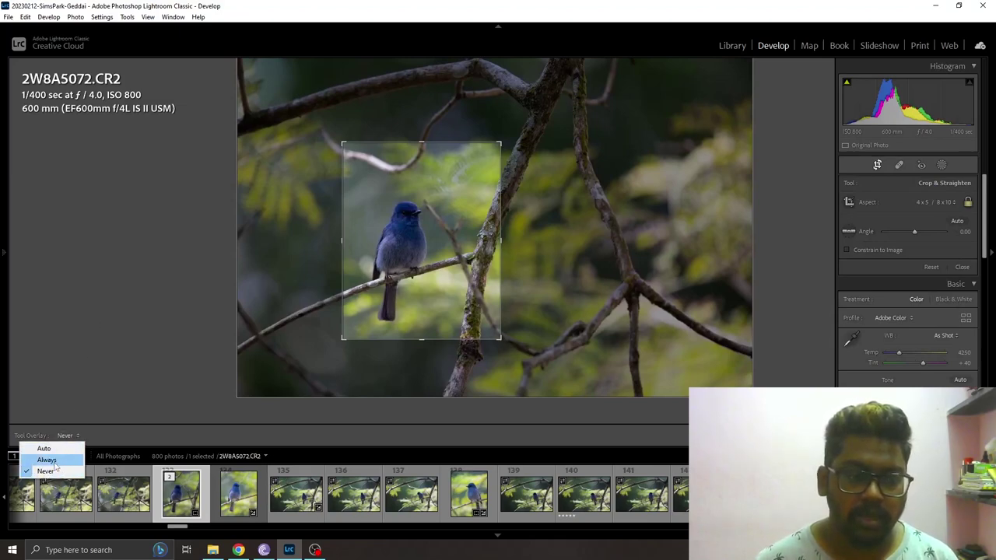
pyautogui.click(54, 460)
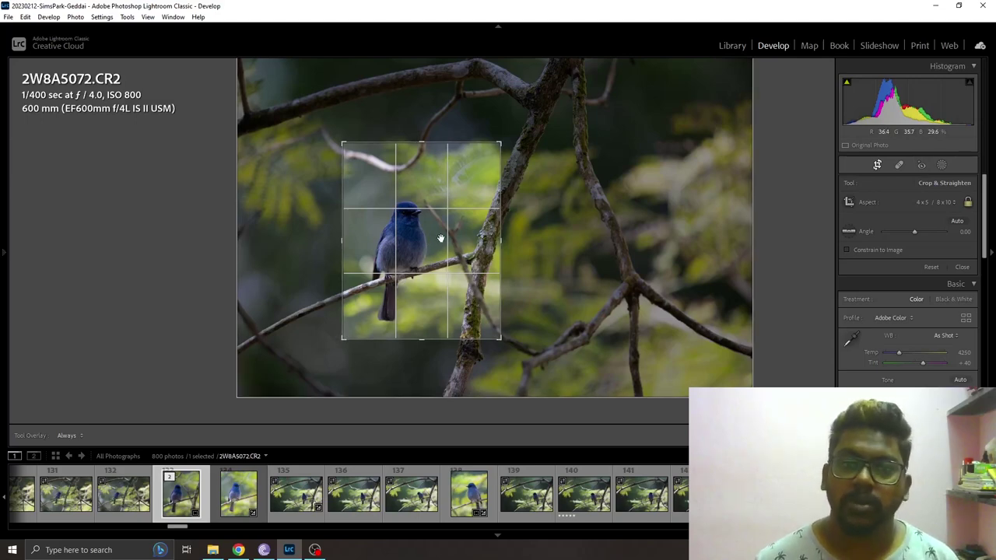
pyautogui.click(66, 438)
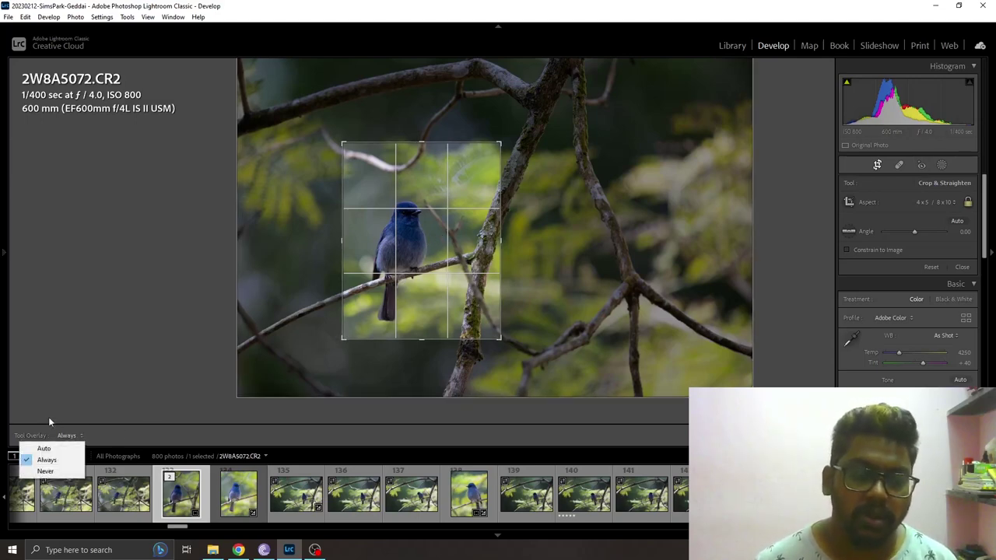
pyautogui.click(47, 470)
pyautogui.moveTo(420, 227); pyautogui.dragTo(417, 224)
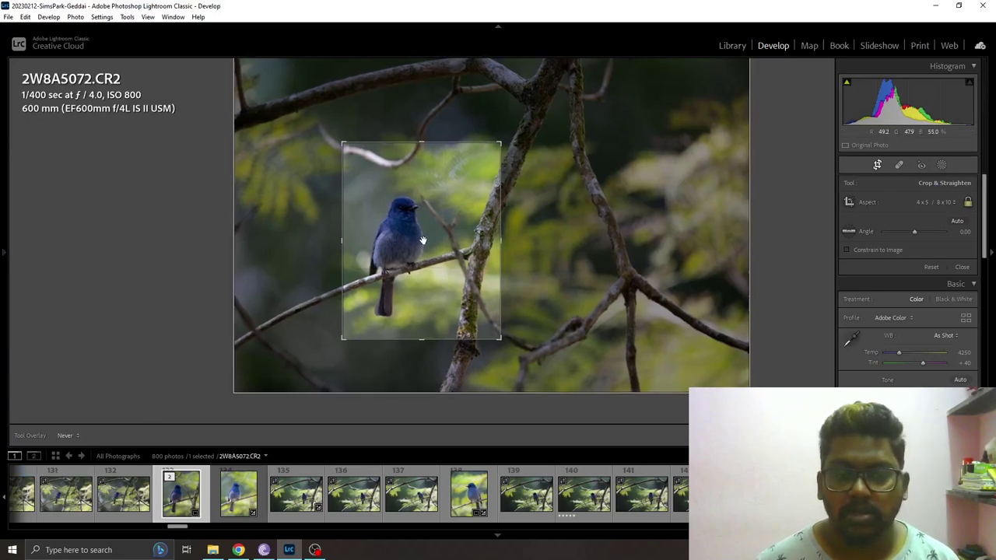
pyautogui.press('Return')
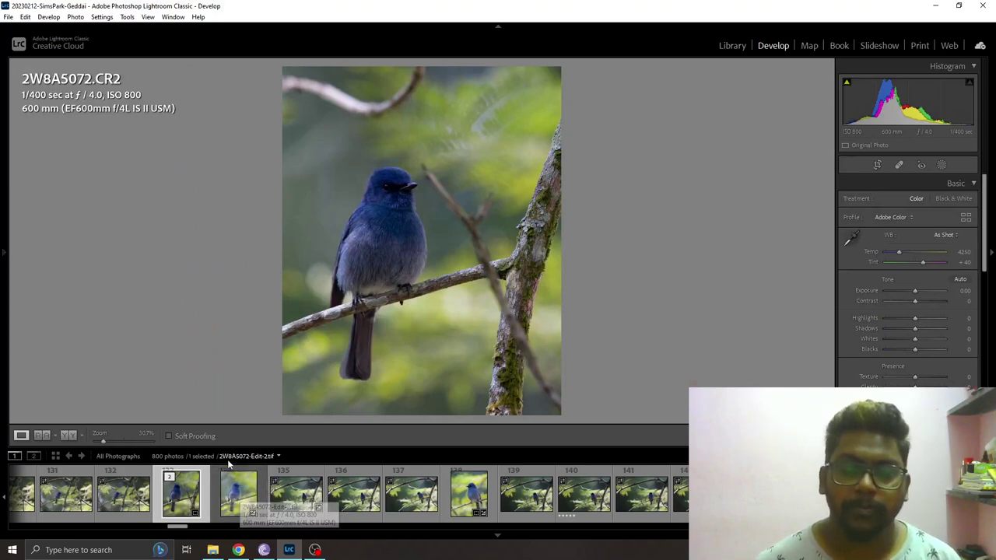
pyautogui.click(237, 497)
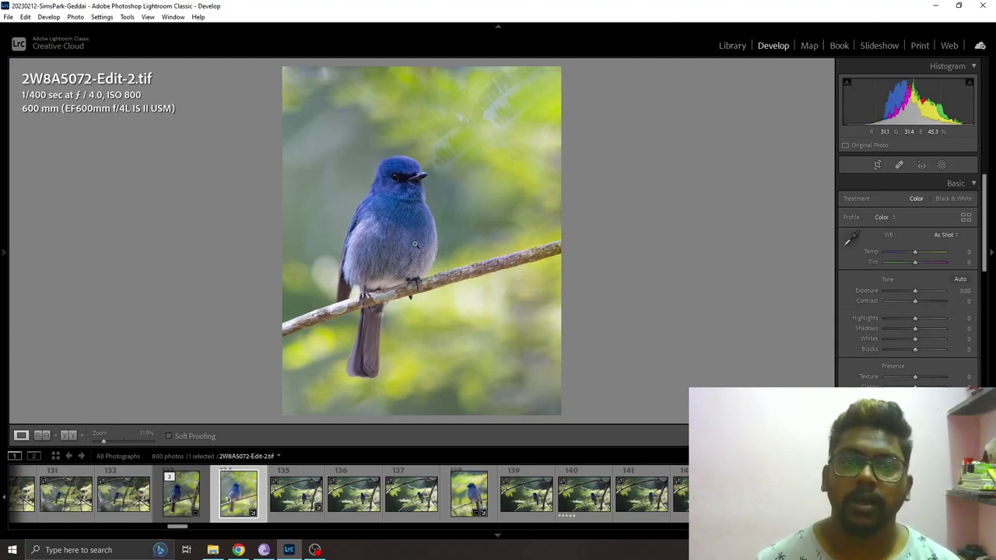
pyautogui.click(175, 509)
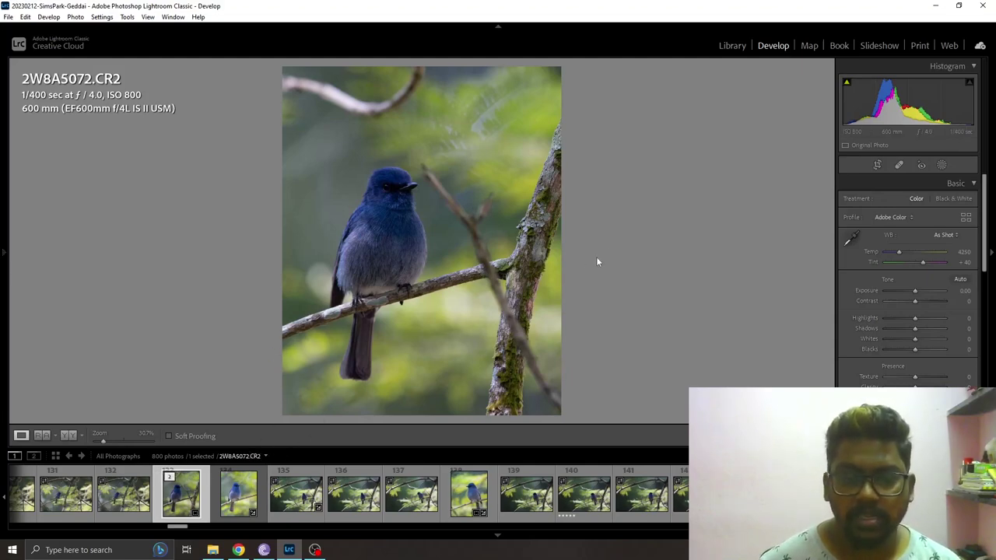
pyautogui.press('Right')
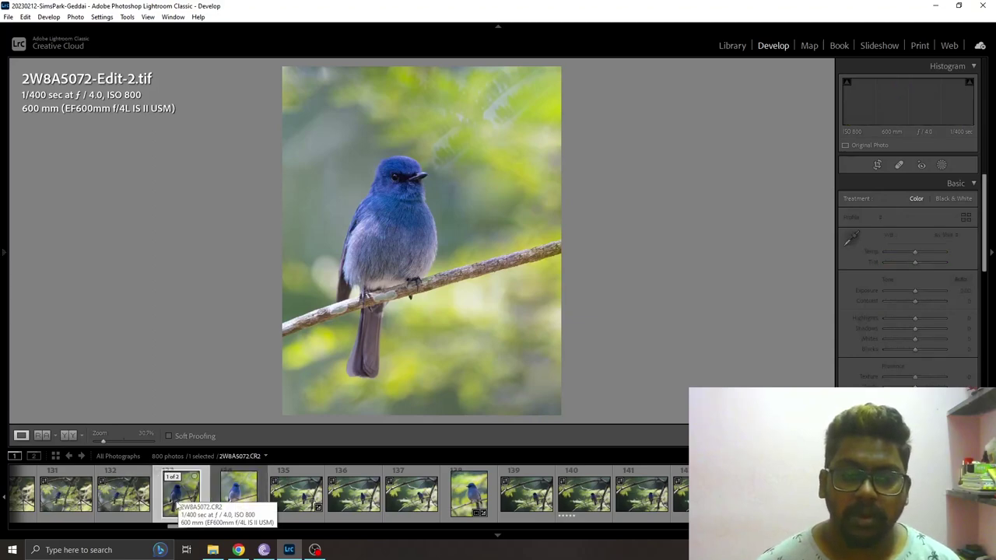
pyautogui.click(177, 506)
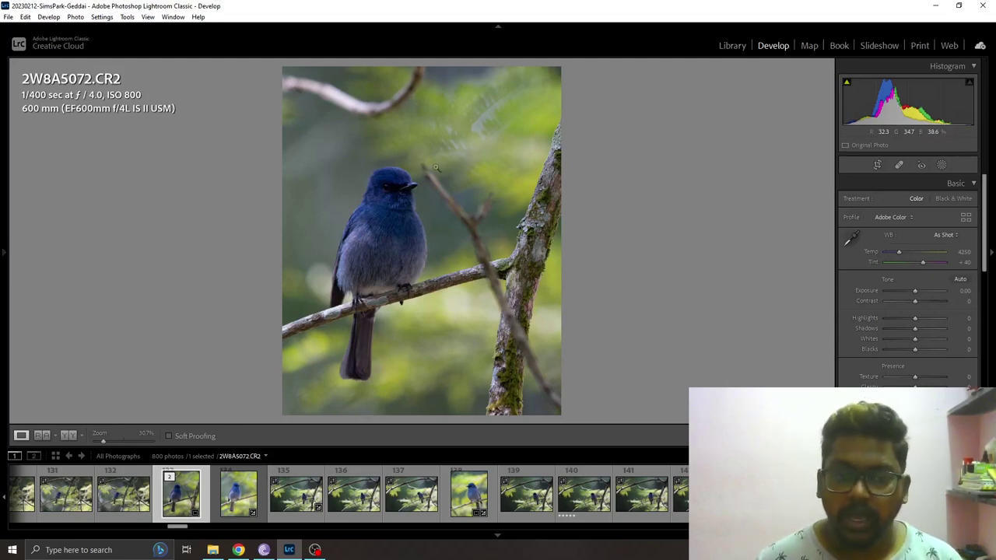
# Enter Exposure +1.00 in the Basic panel, then fine-tune it to +1.20
pyautogui.click(964, 292)
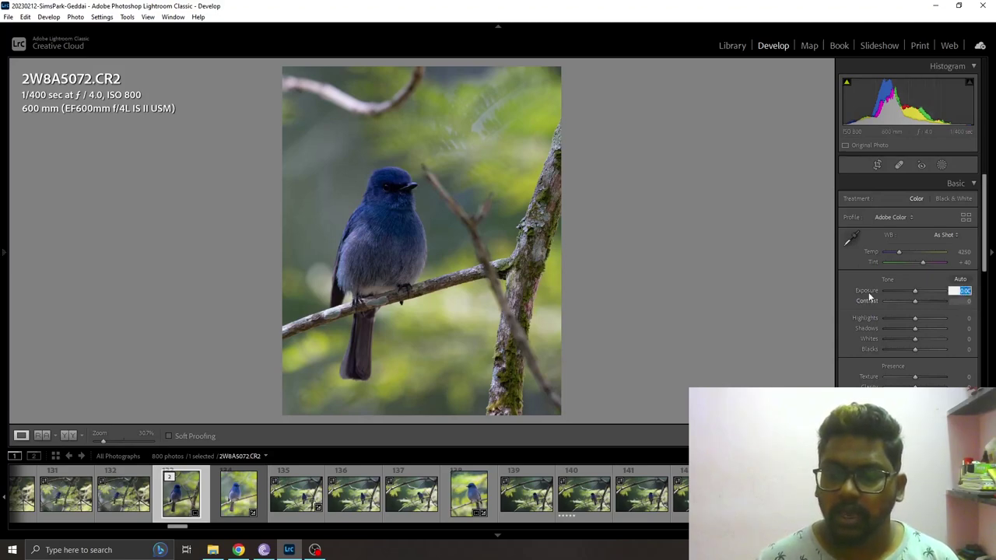
pyautogui.write('1')
pyautogui.press('Return')
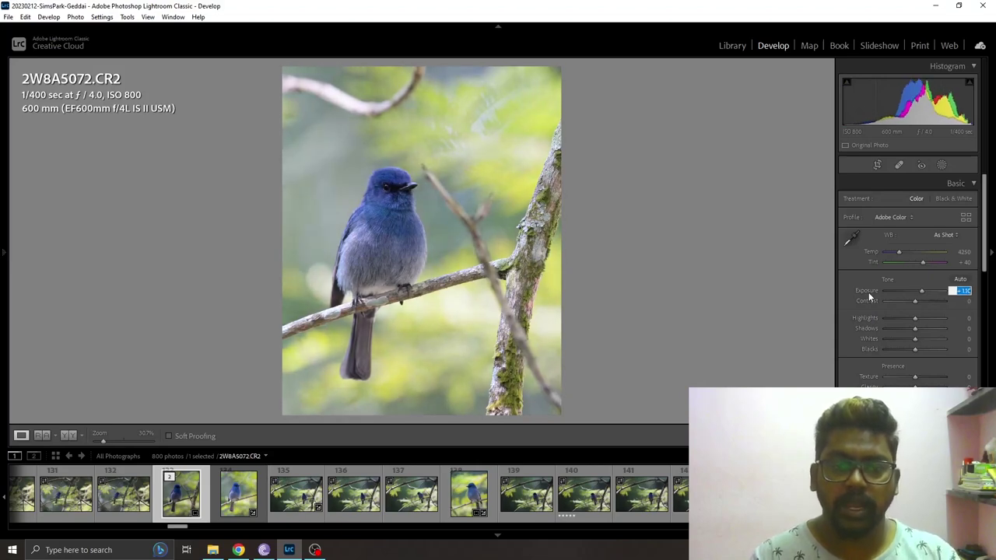
pyautogui.press('Up')
pyautogui.press('Up')
pyautogui.press('Up')
pyautogui.press('Up')
pyautogui.press('Up')
pyautogui.press('Up')
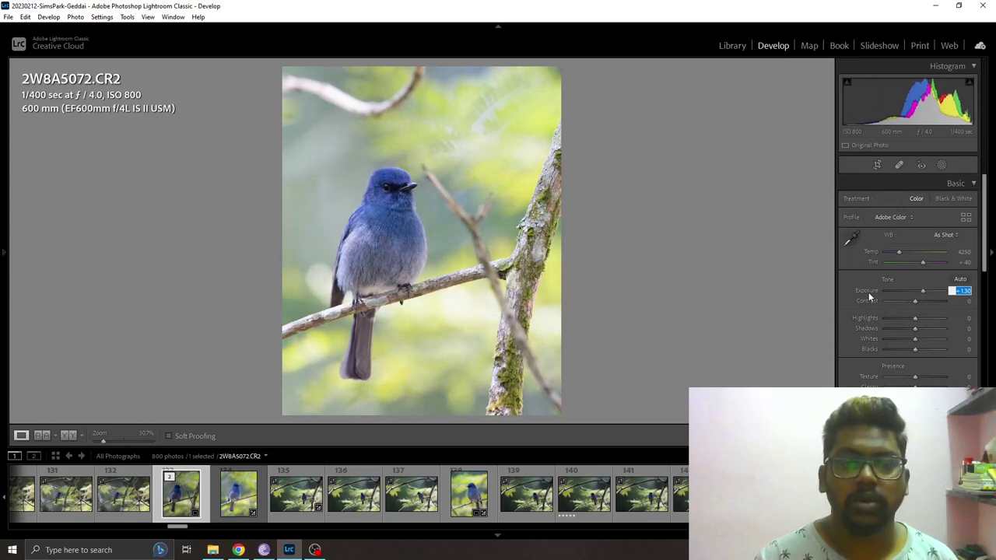
pyautogui.press('Down')
pyautogui.press('Down')
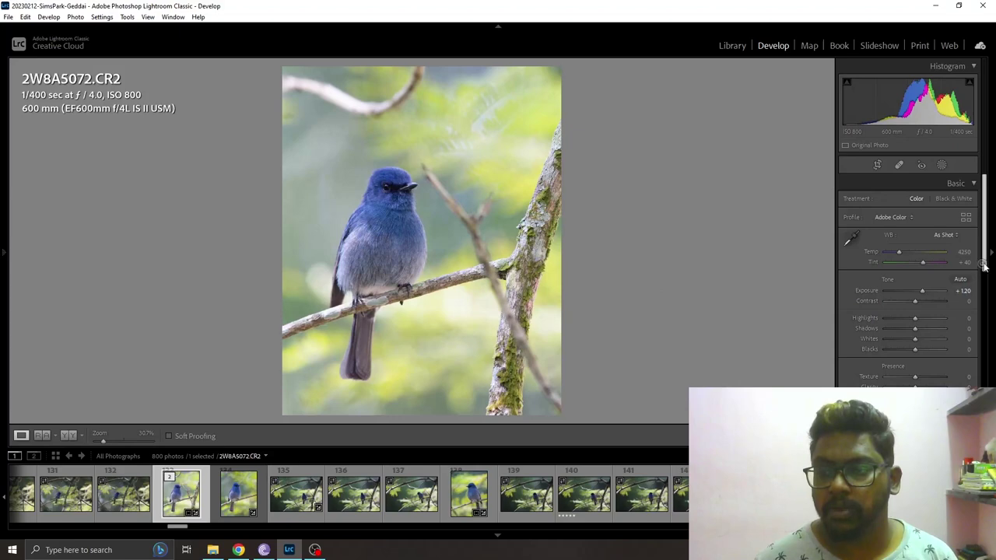
pyautogui.scroll(-3, 903, 261)
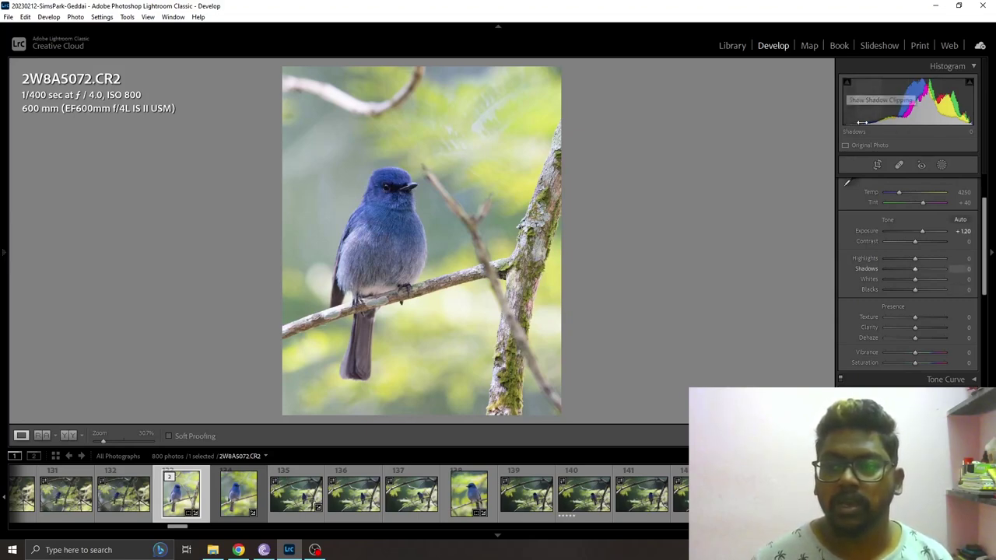
# Try deeper blacks and brighter whites, then reset both and raise Whites to about +39
pyautogui.moveTo(916, 290); pyautogui.dragTo(906, 289)
pyautogui.moveTo(902, 289); pyautogui.dragTo(899, 289)
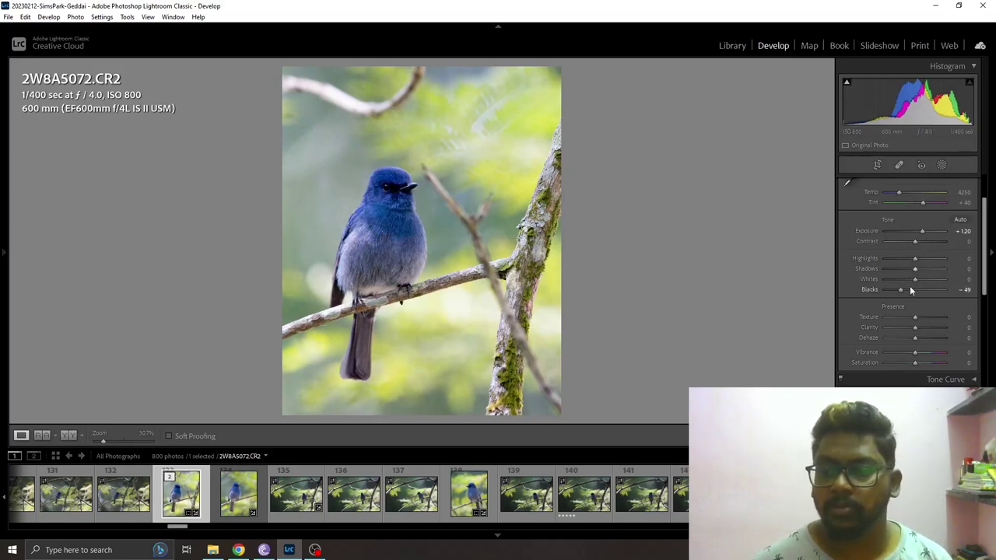
pyautogui.moveTo(916, 281); pyautogui.dragTo(932, 280)
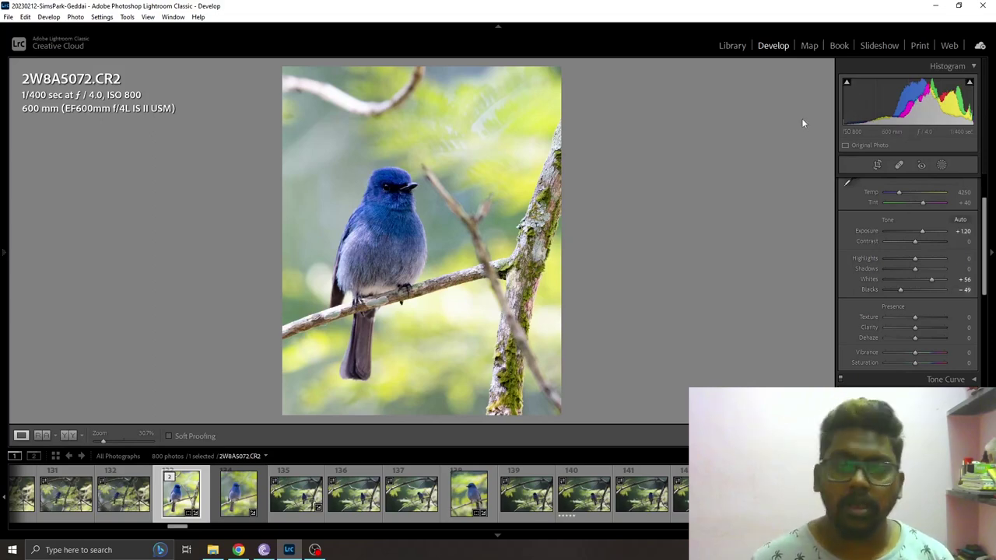
pyautogui.doubleClick(871, 278)
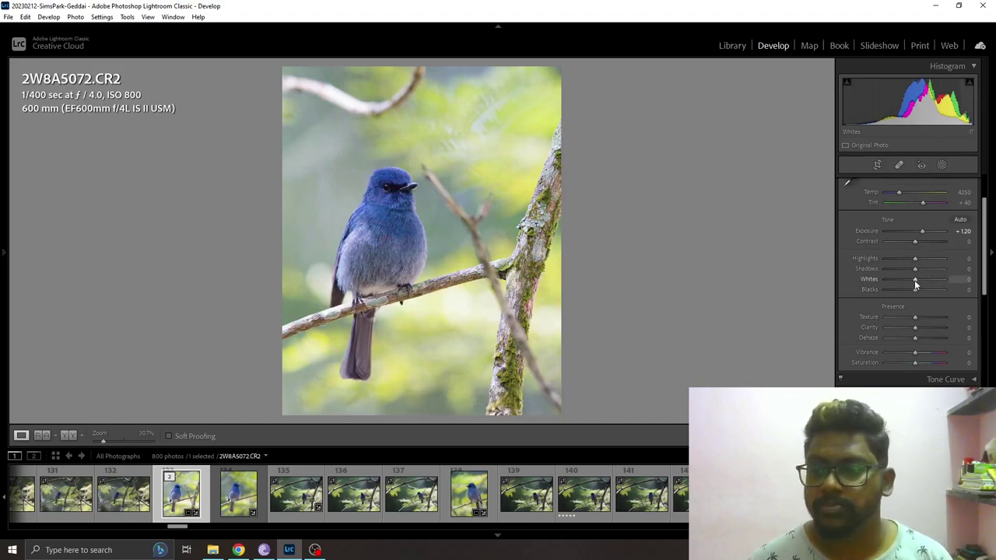
pyautogui.moveTo(915, 280); pyautogui.dragTo(926, 279)
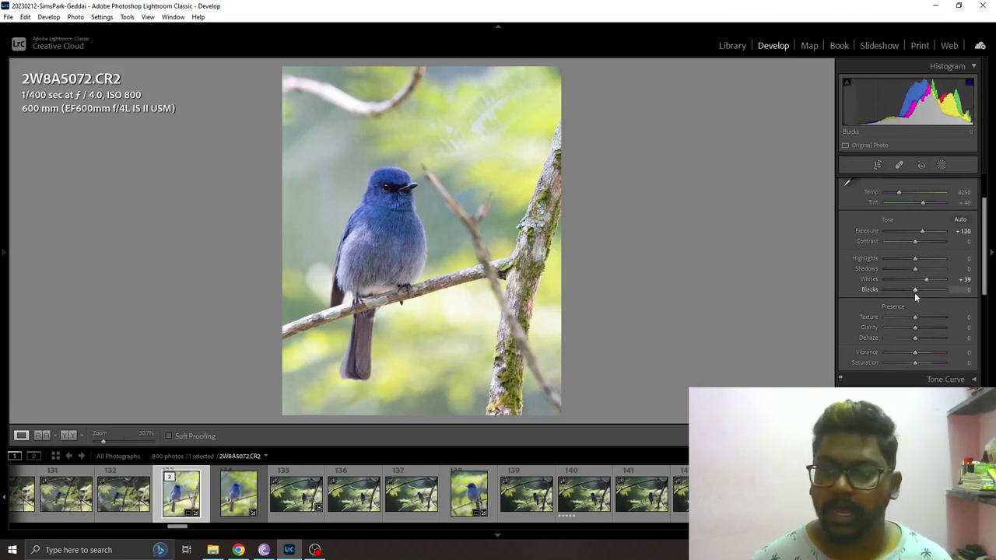
# Lower Blacks to -23 while watching the Alt clipping preview, then compare with the original
pyautogui.press('alt')
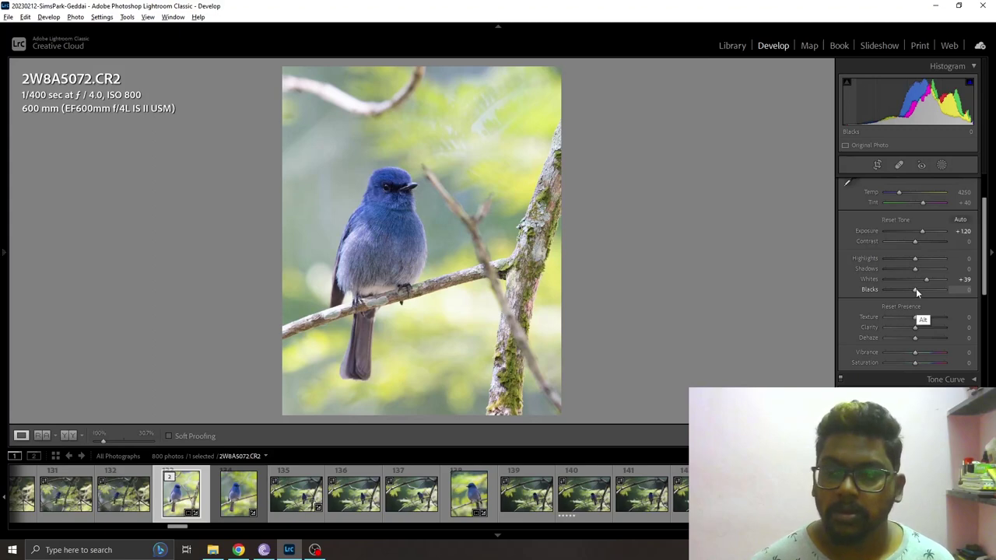
pyautogui.moveTo(914, 290); pyautogui.dragTo(913, 289)
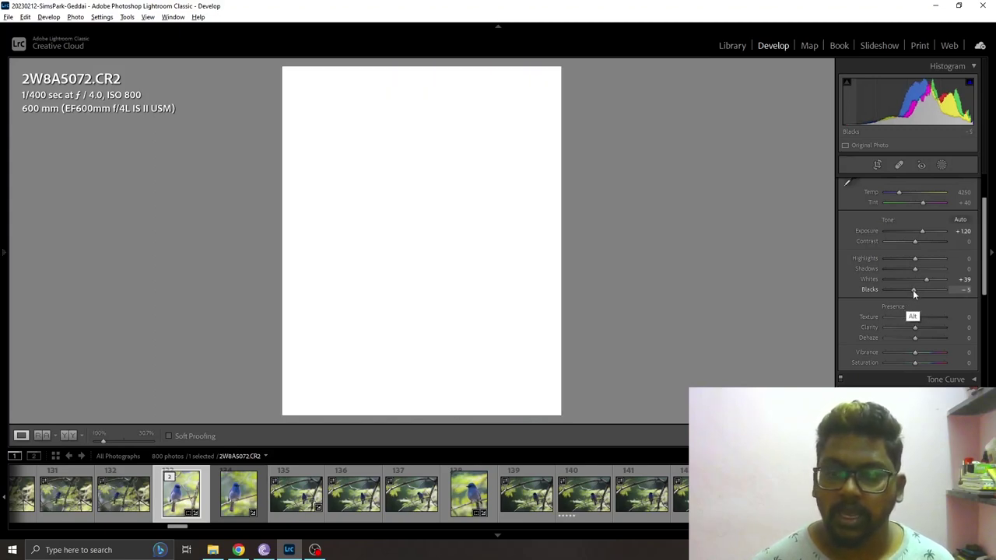
pyautogui.moveTo(912, 289); pyautogui.dragTo(908, 290)
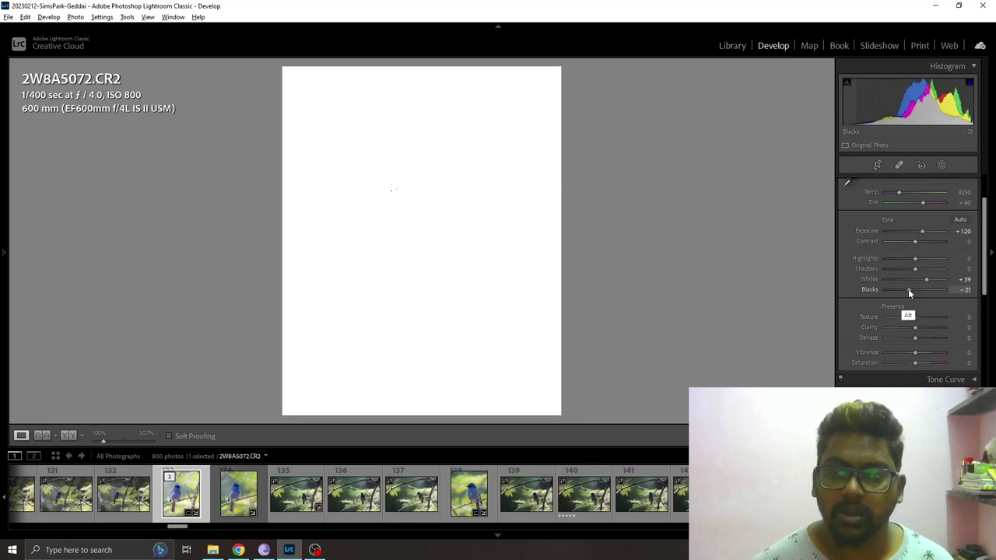
pyautogui.moveTo(908, 289); pyautogui.dragTo(905, 289)
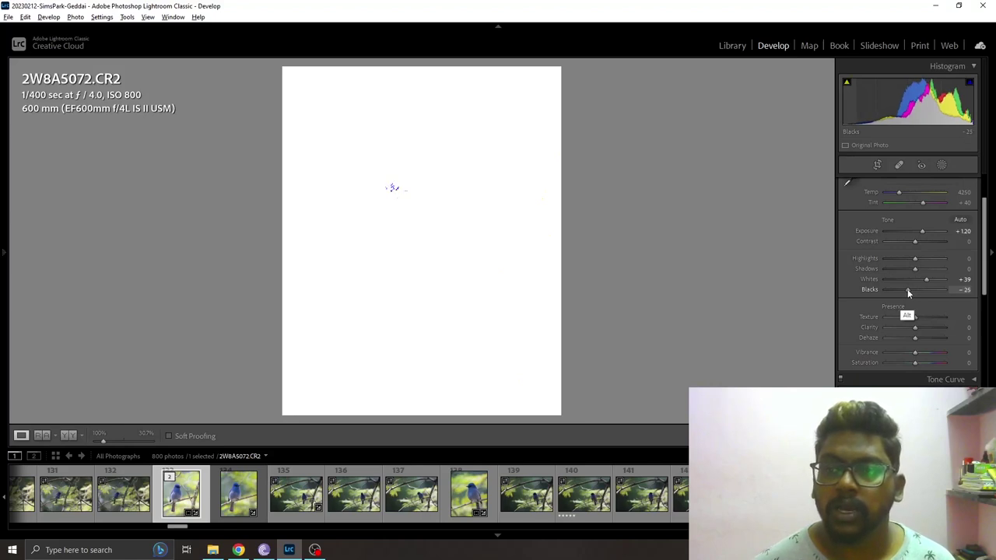
pyautogui.moveTo(907, 289); pyautogui.dragTo(907, 288)
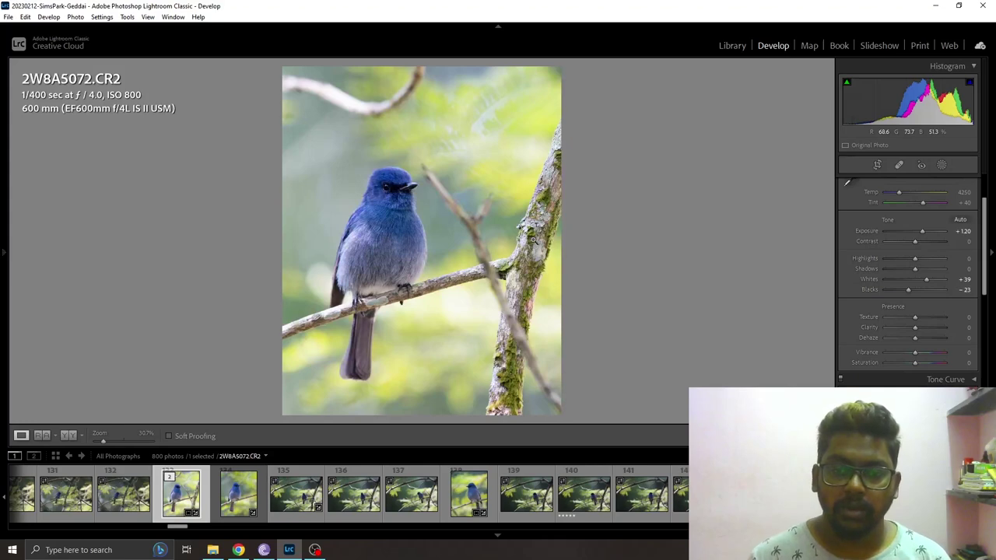
pyautogui.click(69, 436)
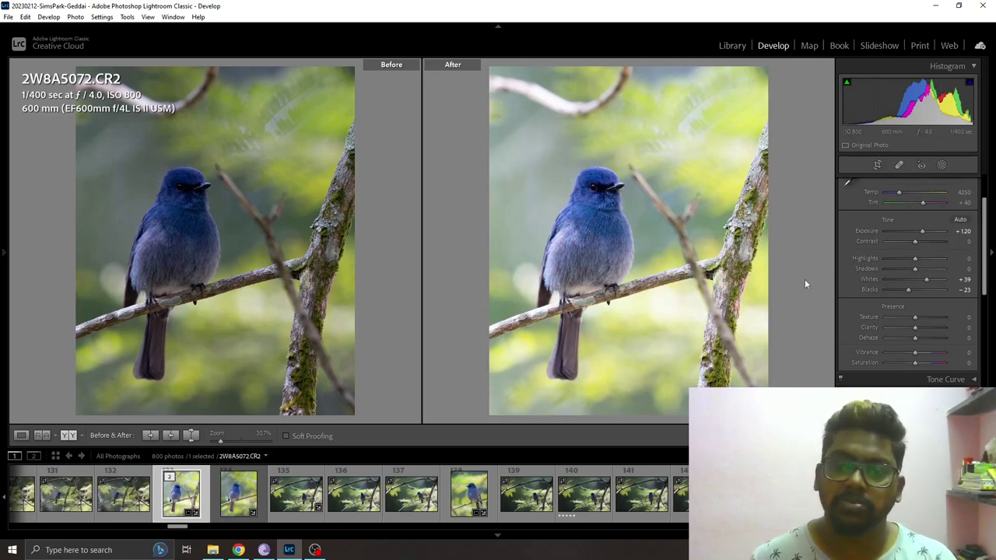
pyautogui.click(22, 437)
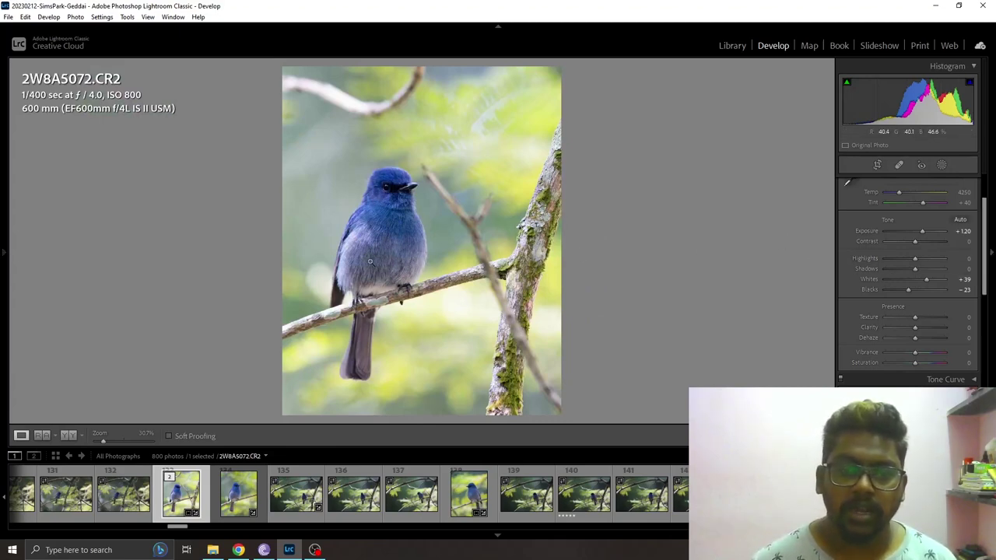
# Compare against the original, reset Highlights, and pull them down toward -53
pyautogui.press('\\')
pyautogui.press('\\')
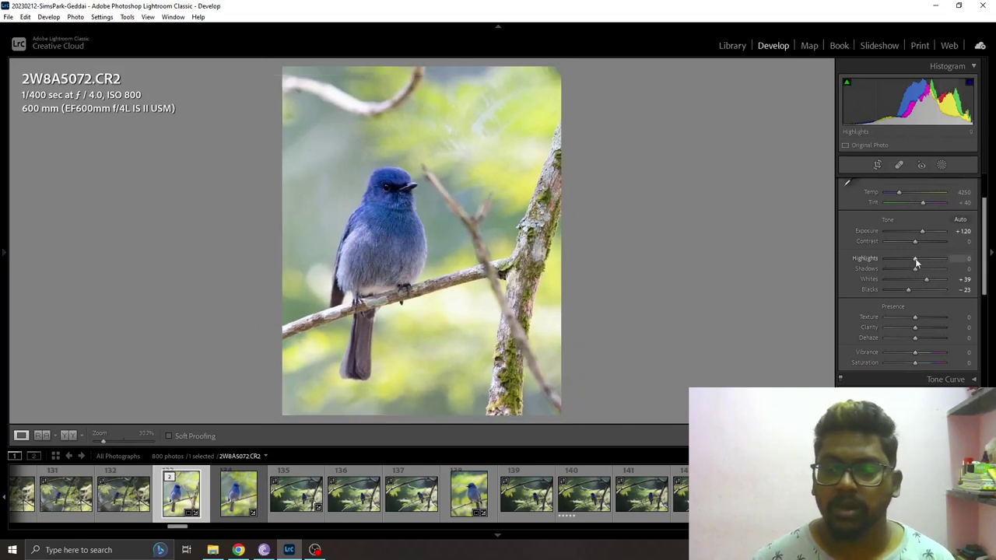
pyautogui.moveTo(911, 261); pyautogui.dragTo(914, 262)
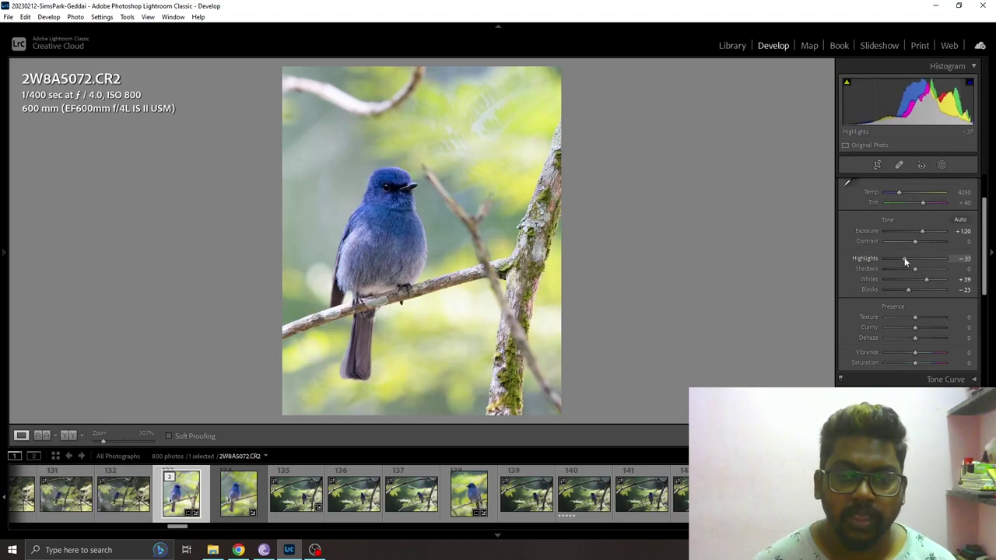
pyautogui.doubleClick(873, 258)
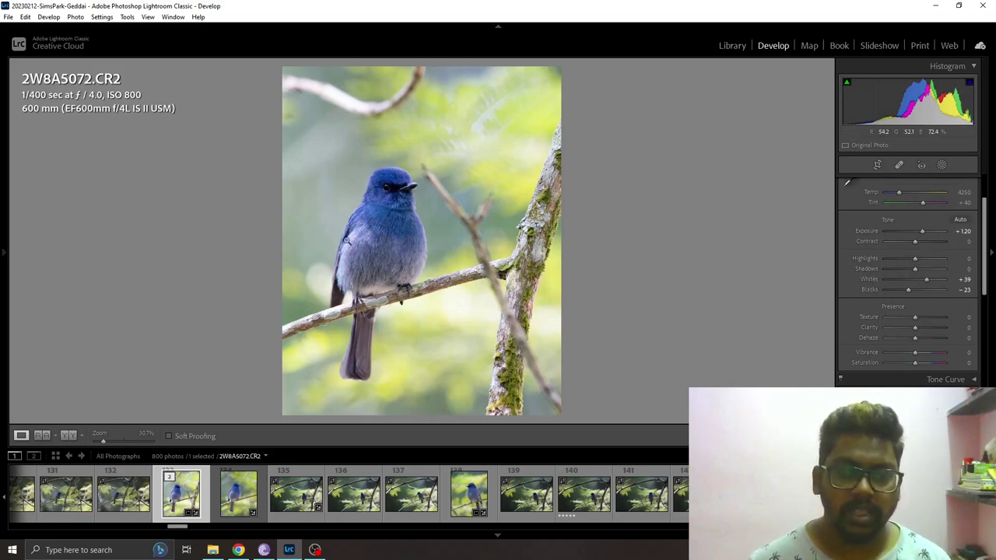
pyautogui.scroll(1, 350, 260)
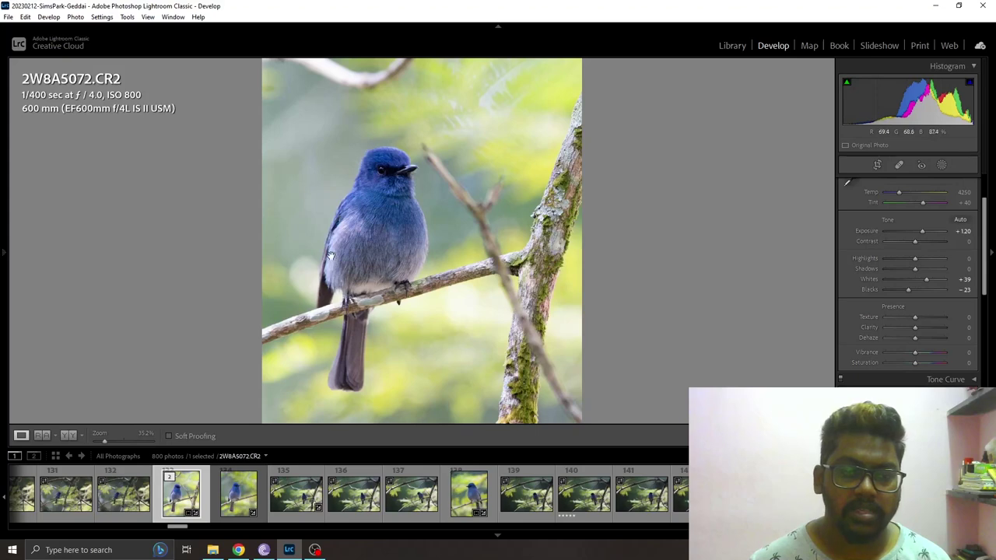
pyautogui.scroll(-1, 365, 252)
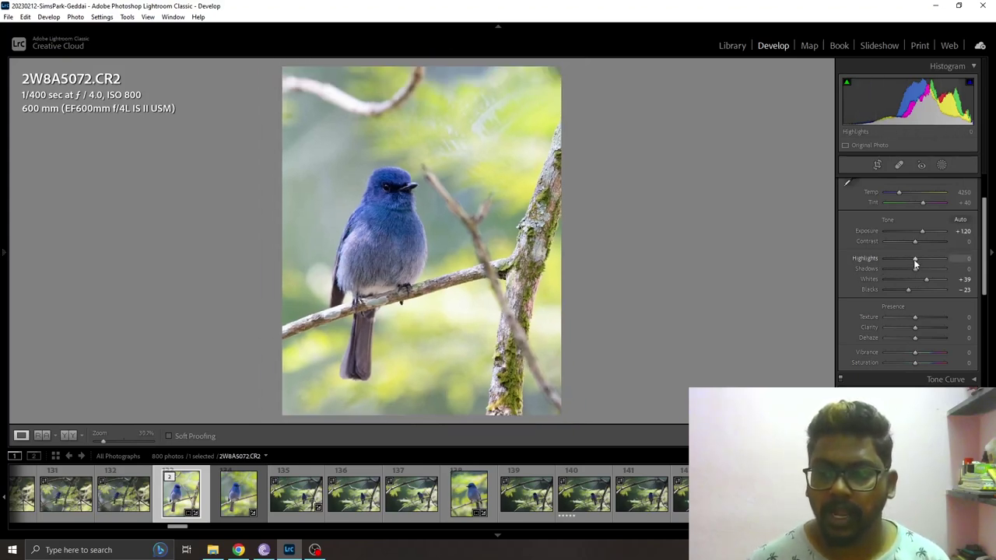
pyautogui.moveTo(904, 259)
pyautogui.mouseDown()
pyautogui.moveTo(915, 263)
pyautogui.moveTo(898, 263)
pyautogui.mouseUp()
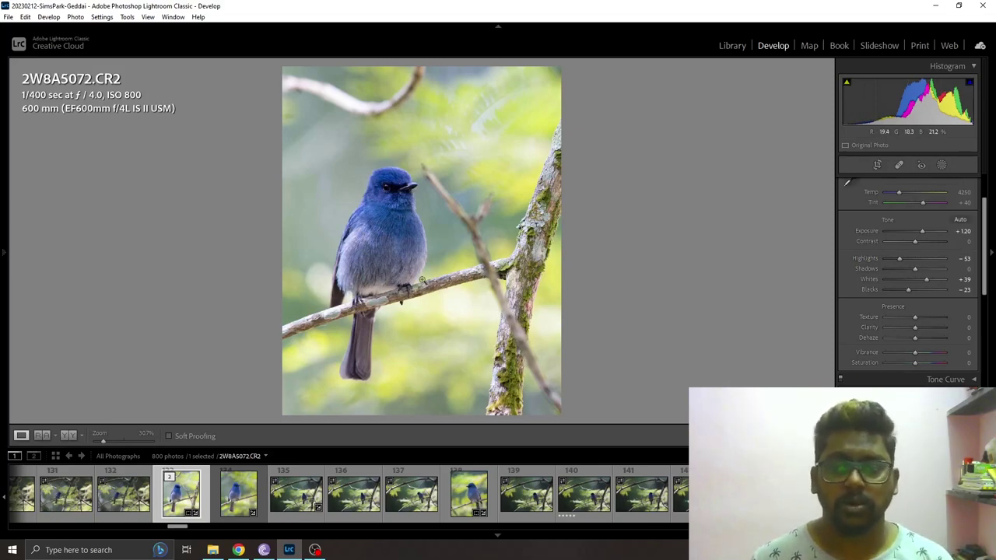
# Lift the Shadows high, then ease them back to settle at +30
pyautogui.moveTo(918, 269); pyautogui.dragTo(946, 269)
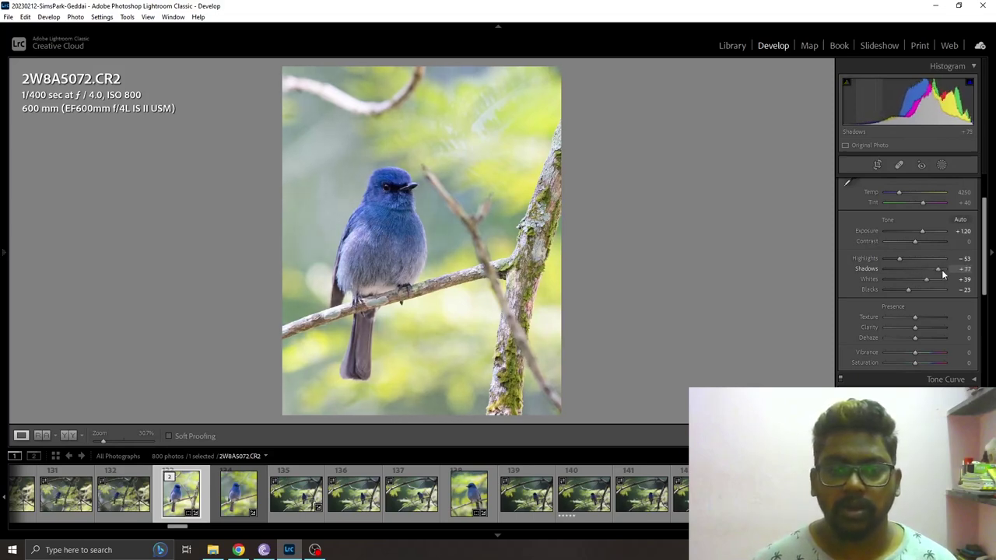
pyautogui.moveTo(949, 268); pyautogui.dragTo(929, 268)
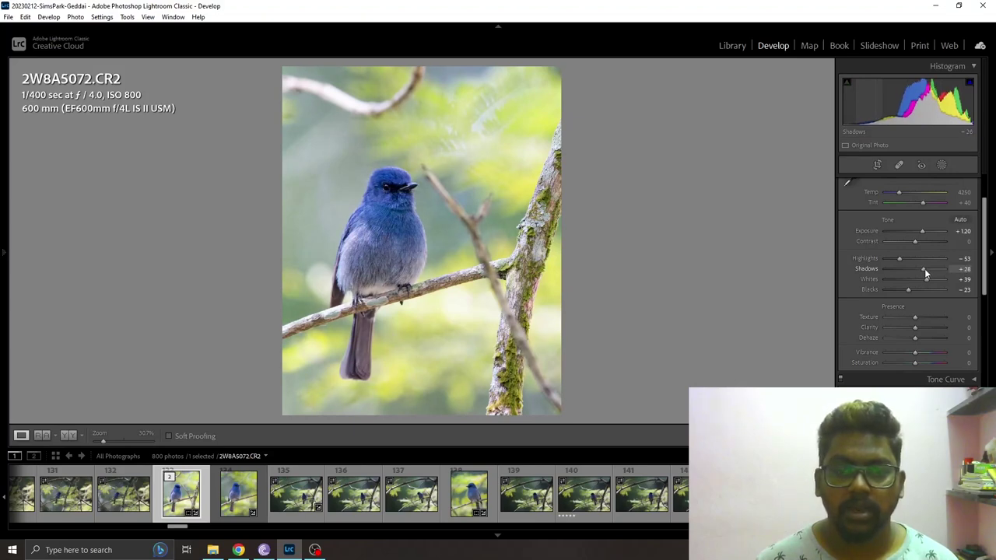
pyautogui.moveTo(925, 269); pyautogui.dragTo(925, 268)
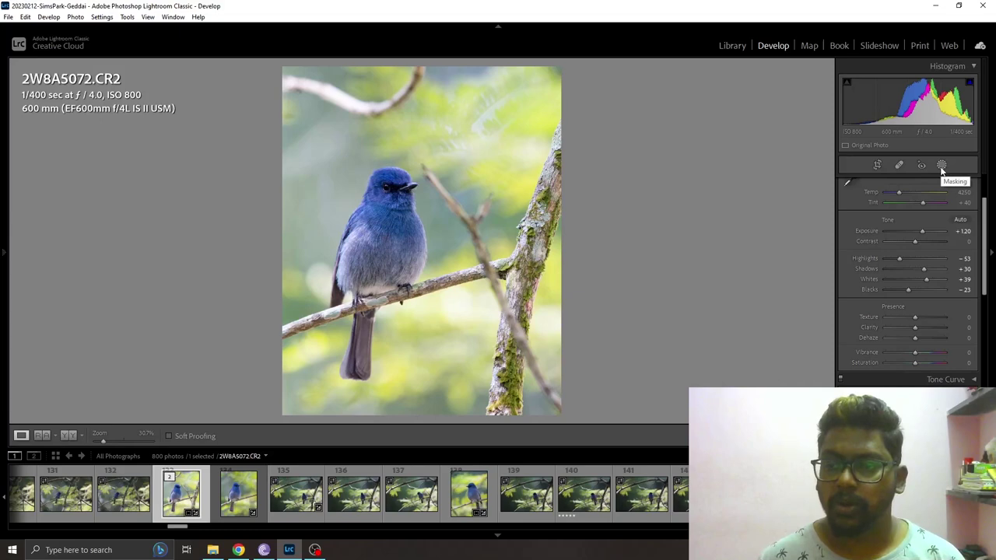
# Heal the top-left corner branch with Spot Removal, sourcing from clean background below
pyautogui.click(899, 166)
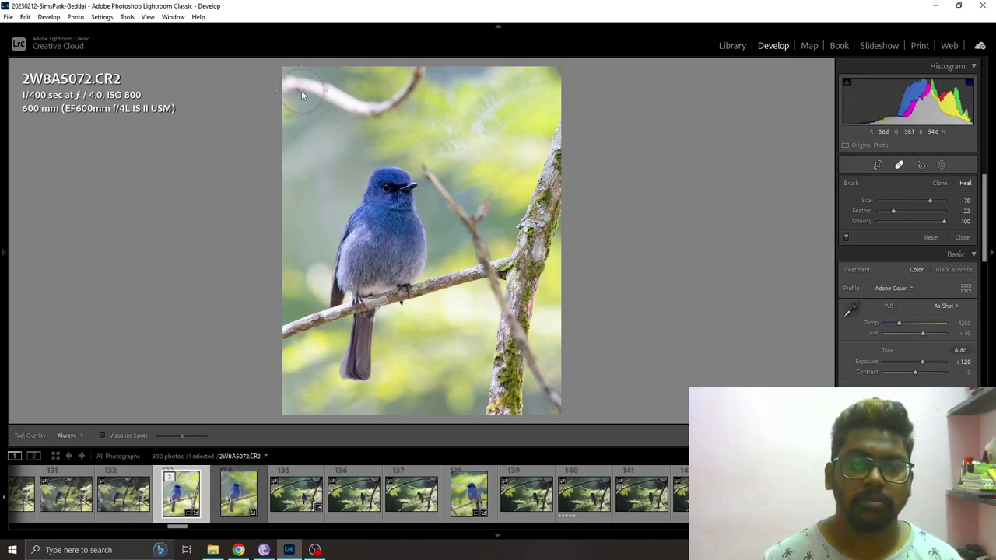
pyautogui.click(302, 91)
pyautogui.moveTo(351, 105); pyautogui.dragTo(333, 163)
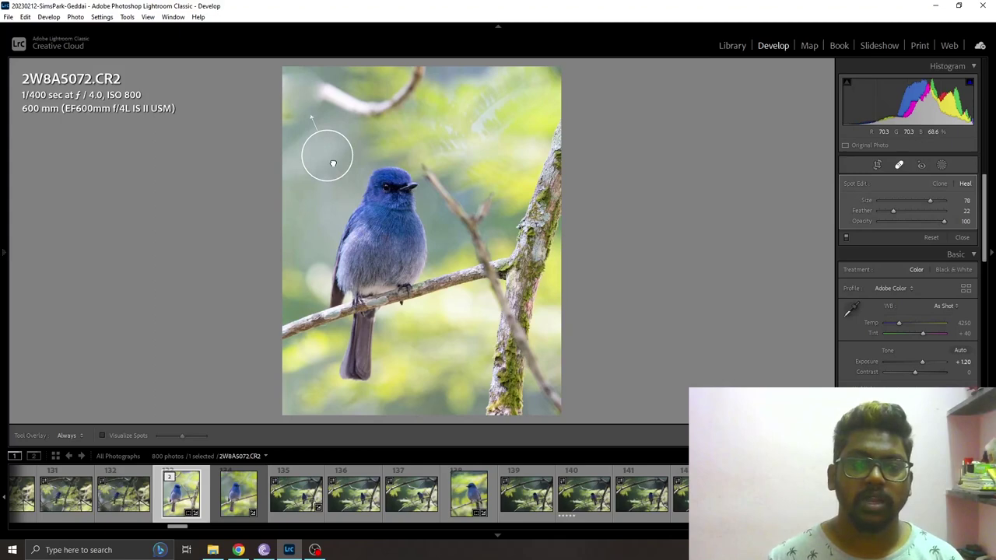
pyautogui.moveTo(334, 163)
pyautogui.mouseDown()
pyautogui.moveTo(344, 156)
pyautogui.moveTo(329, 172)
pyautogui.mouseUp()
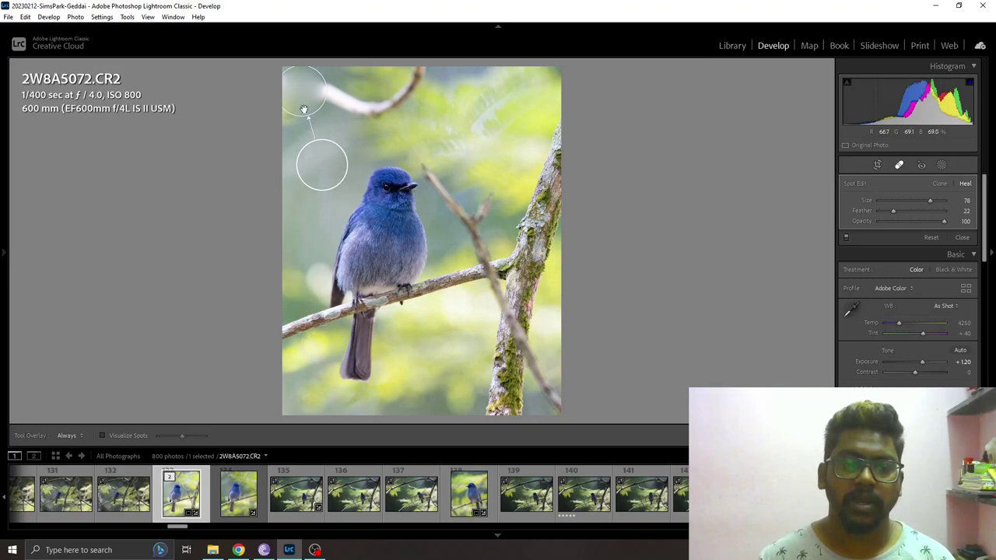
pyautogui.moveTo(324, 171); pyautogui.dragTo(319, 170)
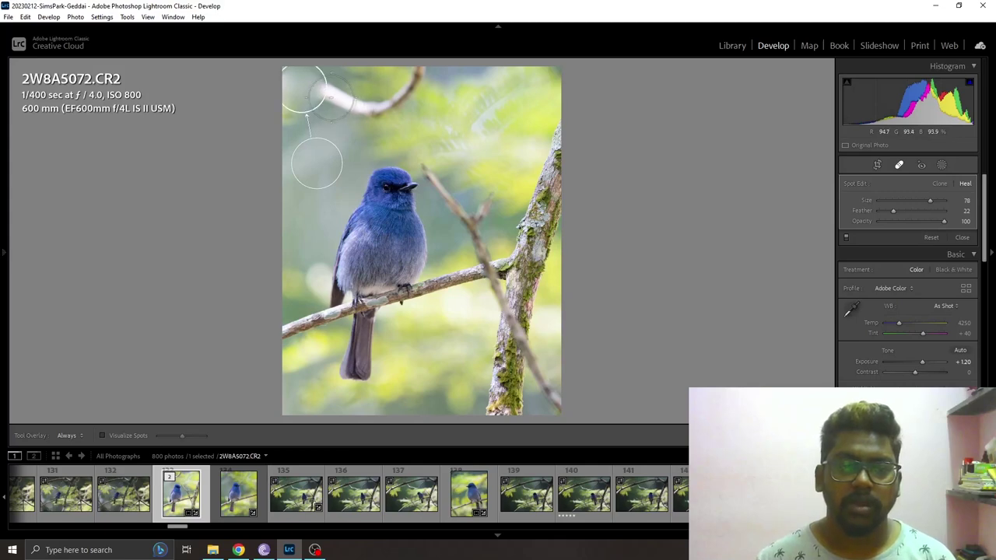
# Heal the rest of the top-left branch and the twig tips along the top edge
pyautogui.click(332, 96)
pyautogui.moveTo(393, 119)
pyautogui.mouseDown()
pyautogui.moveTo(327, 172)
pyautogui.moveTo(331, 181)
pyautogui.mouseUp()
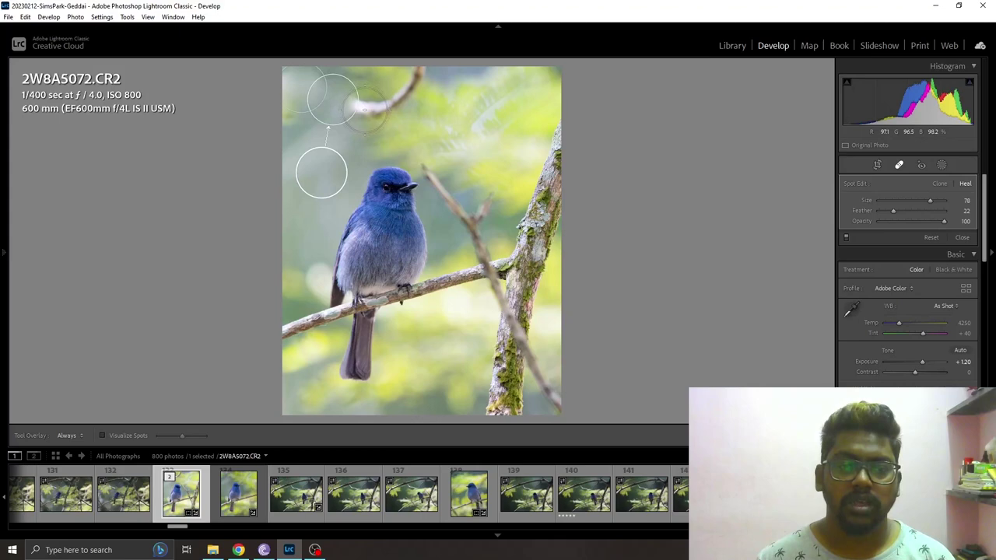
pyautogui.click(366, 113)
pyautogui.moveTo(370, 311); pyautogui.dragTo(322, 167)
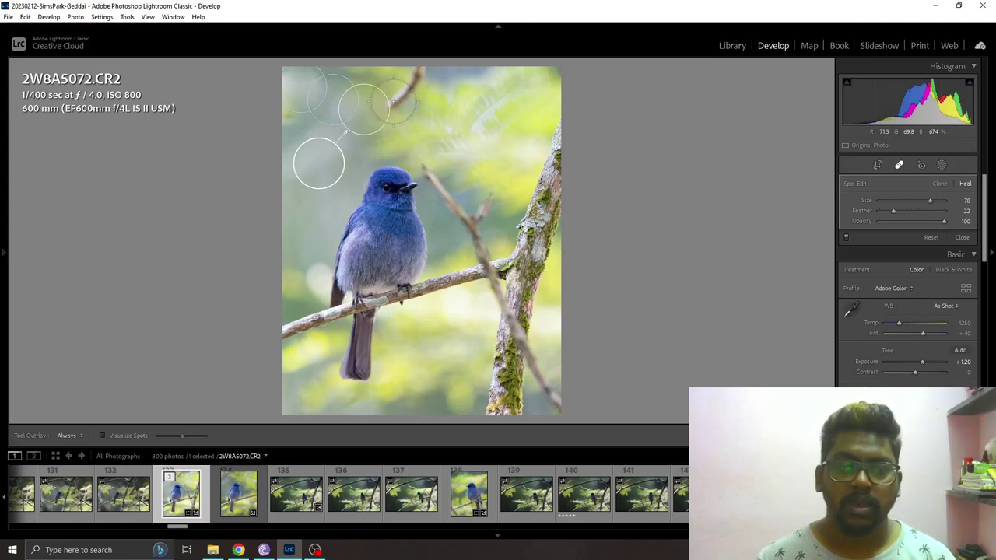
pyautogui.click(413, 80)
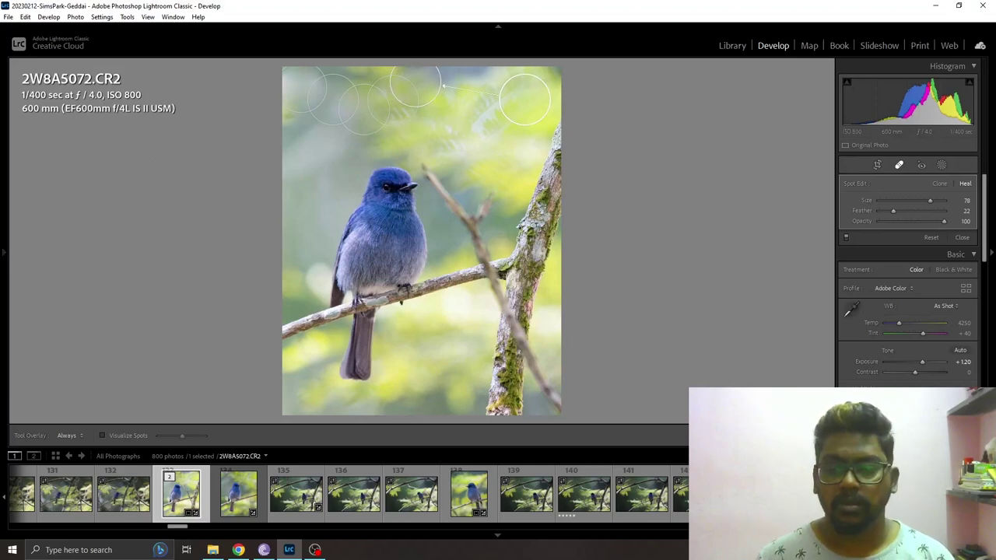
pyautogui.press('q')
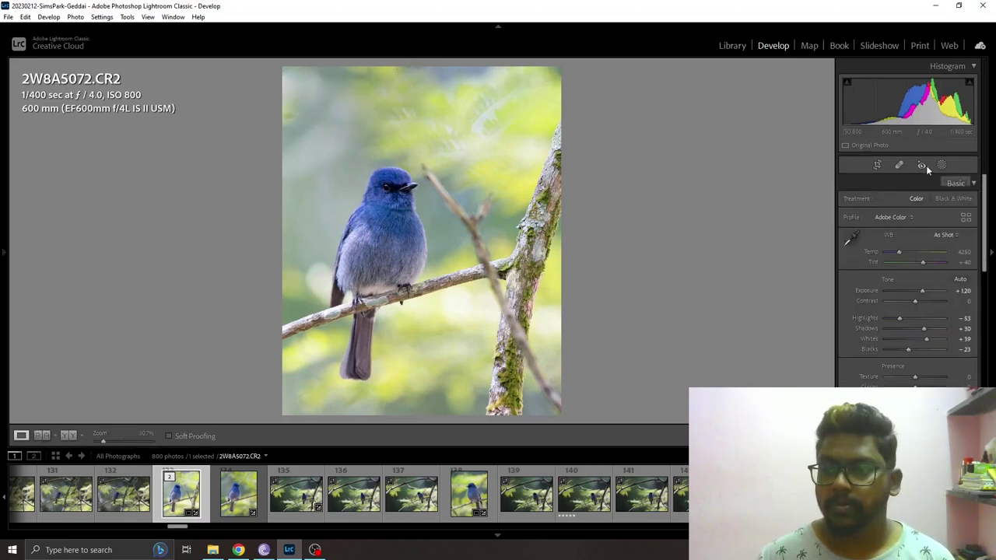
pyautogui.click(899, 165)
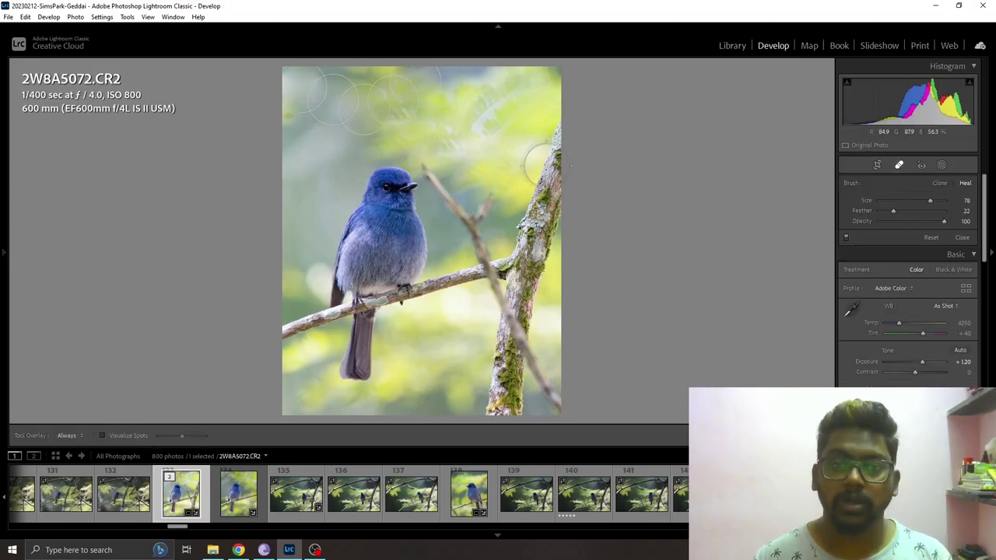
# Heal the twig beside the bird's head, taking the source from clean background
pyautogui.click(440, 174)
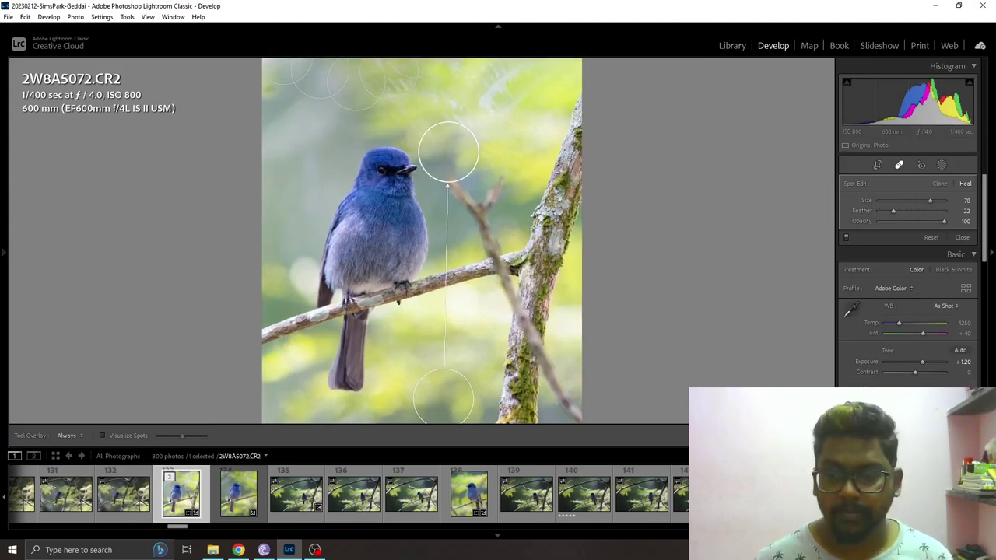
pyautogui.press('q')
pyautogui.click(115, 444)
pyautogui.press('q')
pyautogui.click(464, 183)
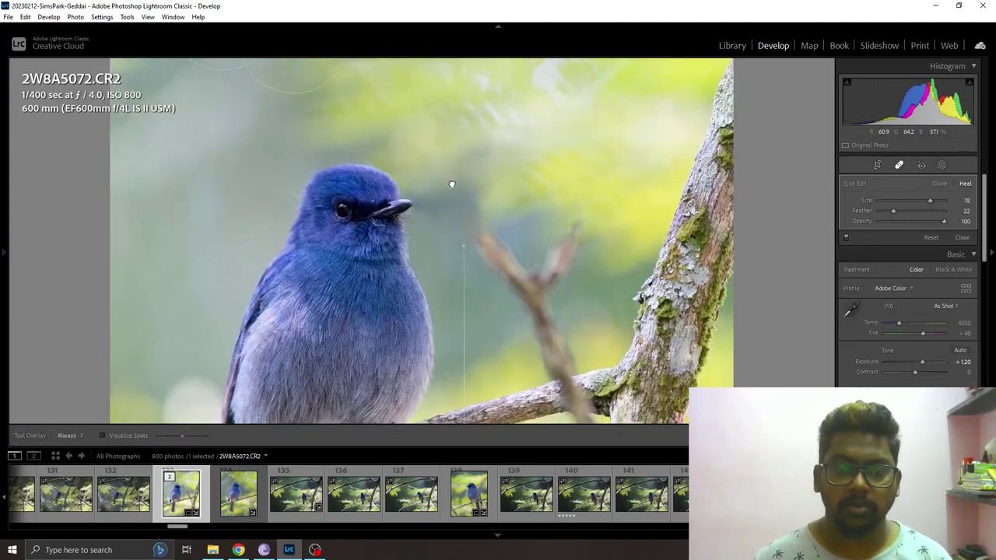
pyautogui.moveTo(464, 184); pyautogui.dragTo(474, 172)
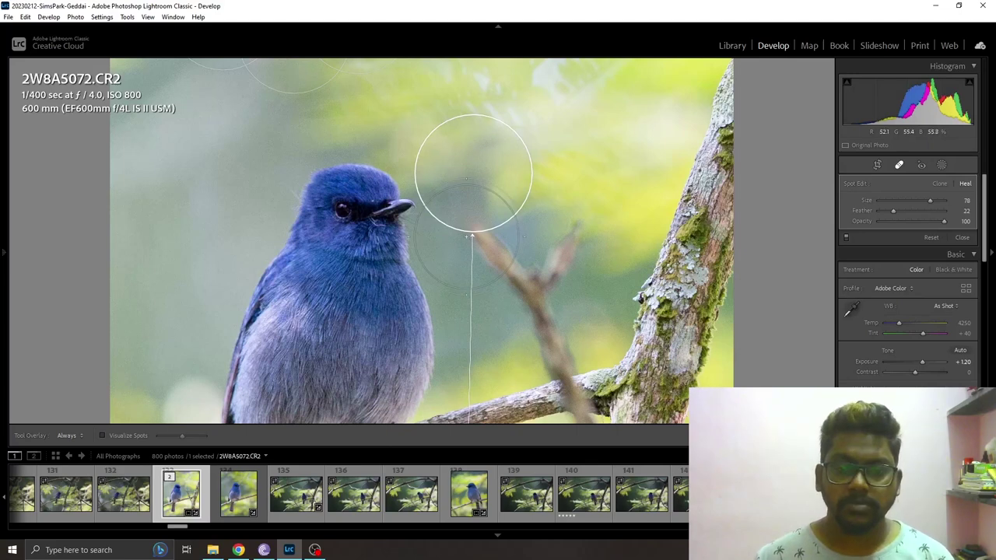
pyautogui.press('z')
pyautogui.moveTo(456, 382); pyautogui.dragTo(422, 125)
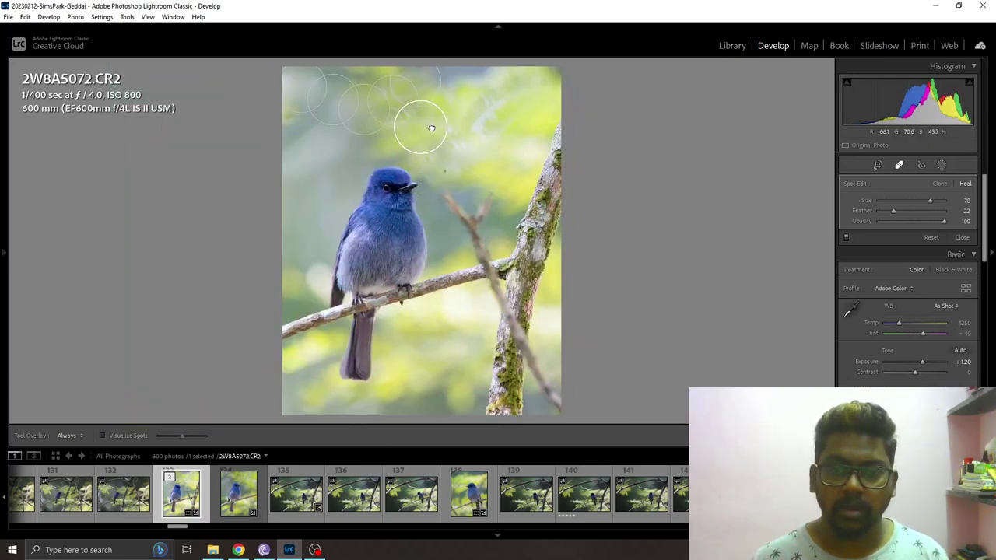
# Heal the crossing twig, the right branch junction, the lower thin branch and the right tree trunk
pyautogui.click(455, 204)
pyautogui.click(490, 269)
pyautogui.moveTo(470, 269)
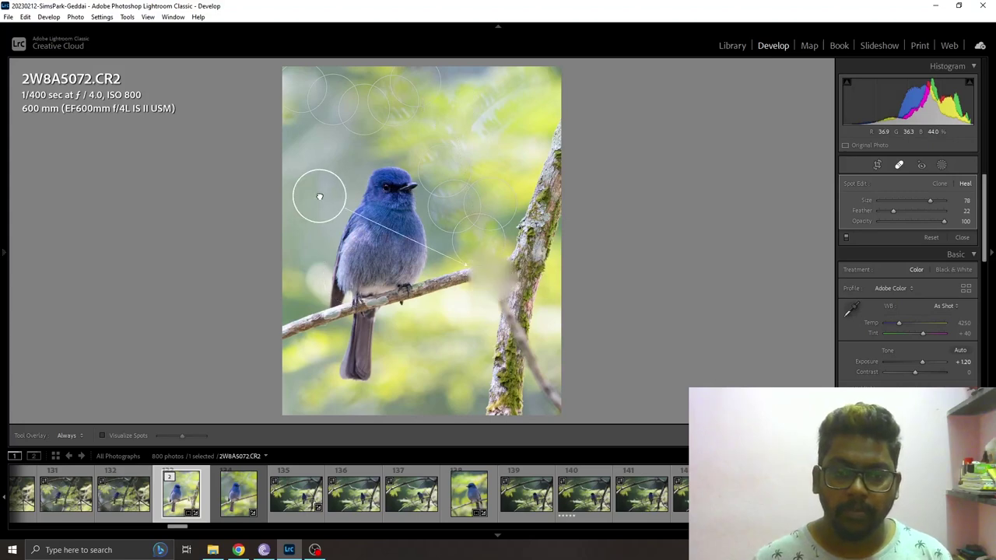
pyautogui.click(536, 374)
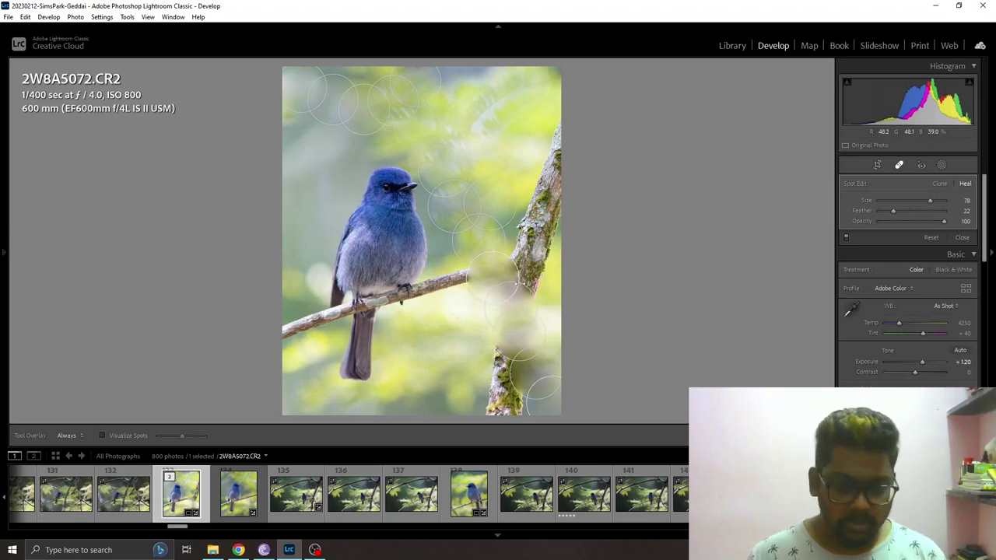
pyautogui.moveTo(537, 217); pyautogui.dragTo(510, 327)
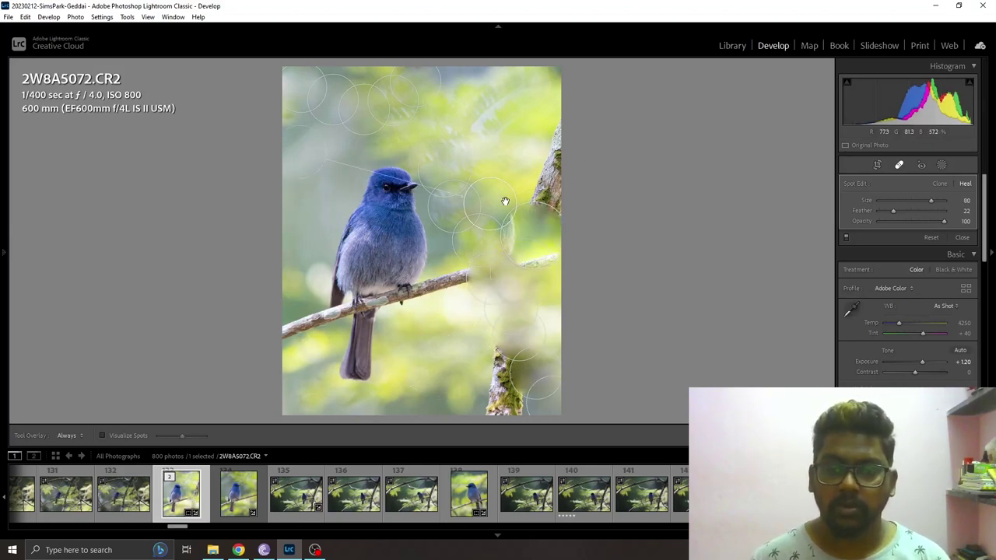
pyautogui.click(540, 197)
pyautogui.moveTo(540, 198); pyautogui.dragTo(540, 162)
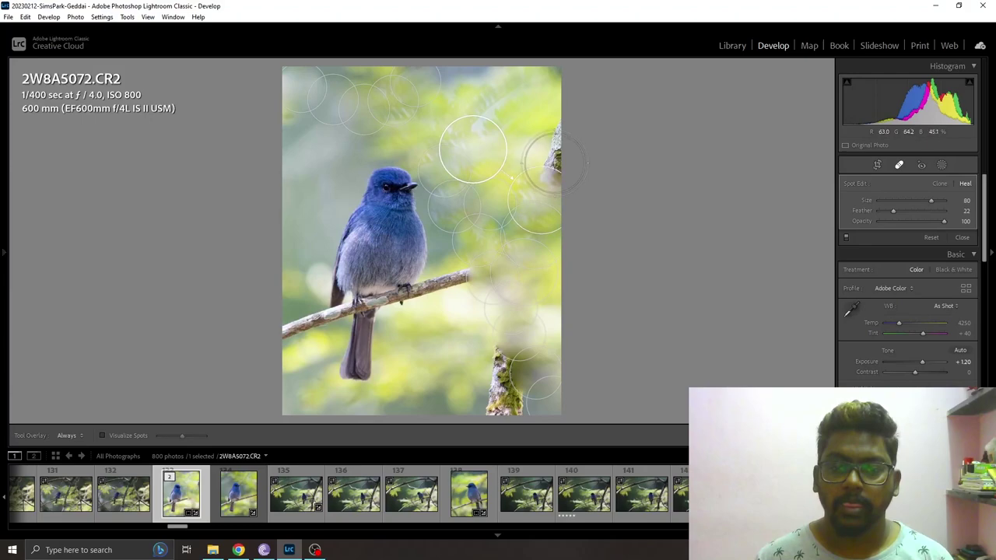
# Heal the lower-right mossy stump using a smoother source, then exit Spot Removal
pyautogui.click(502, 381)
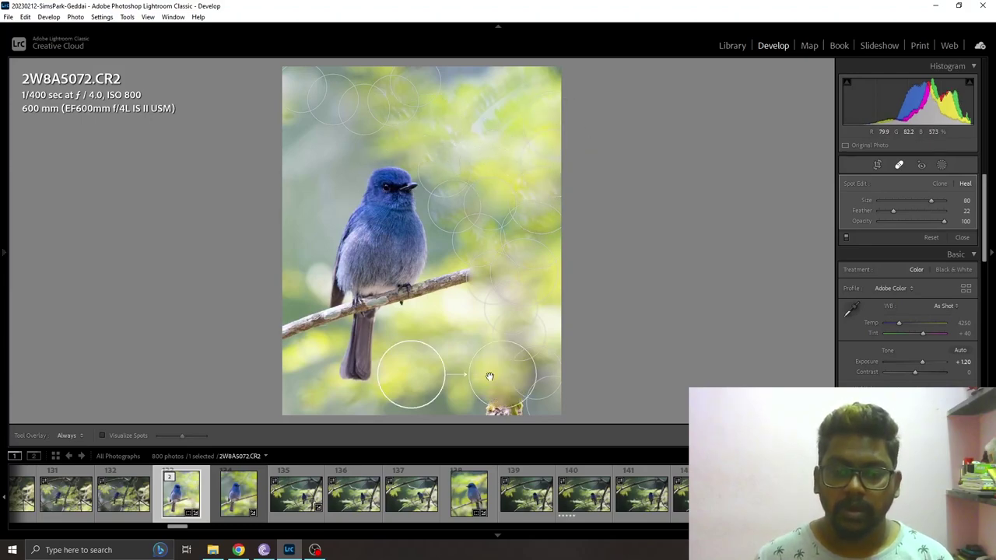
pyautogui.moveTo(414, 345); pyautogui.dragTo(425, 325)
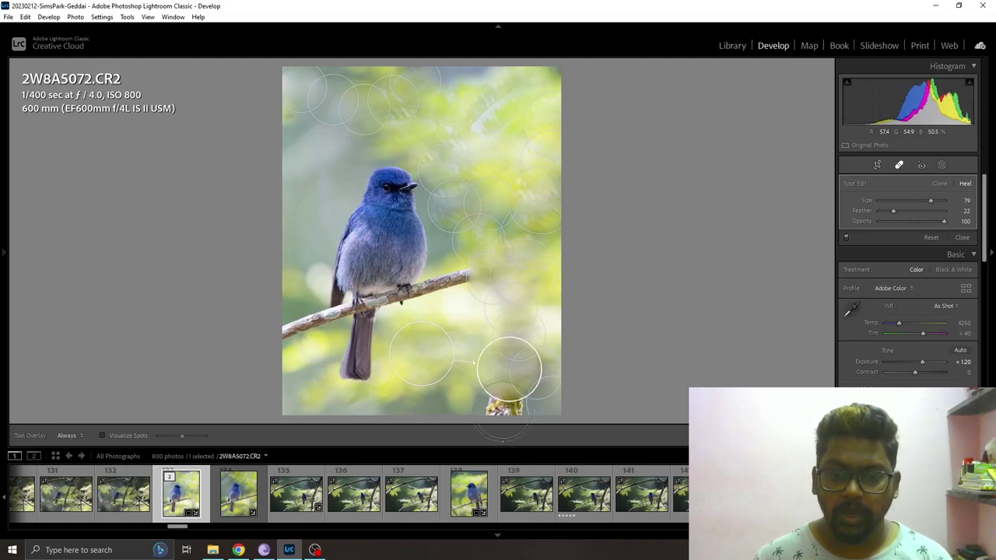
pyautogui.moveTo(504, 414); pyautogui.dragTo(421, 343)
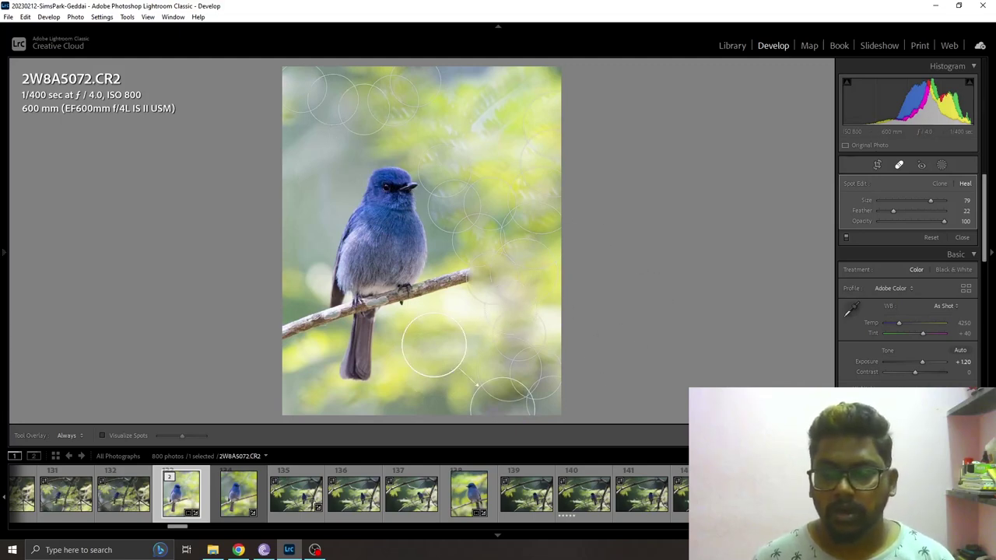
pyautogui.press('q')
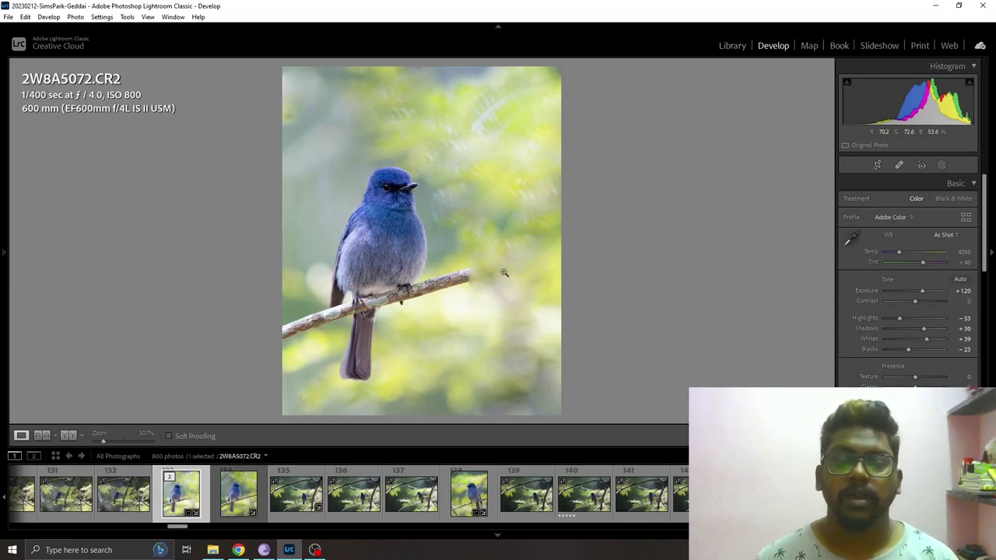
# Add a heal spot at the perch branch end, adjust its patch so the branch reaches the right edge, then compare before and after
pyautogui.click(901, 165)
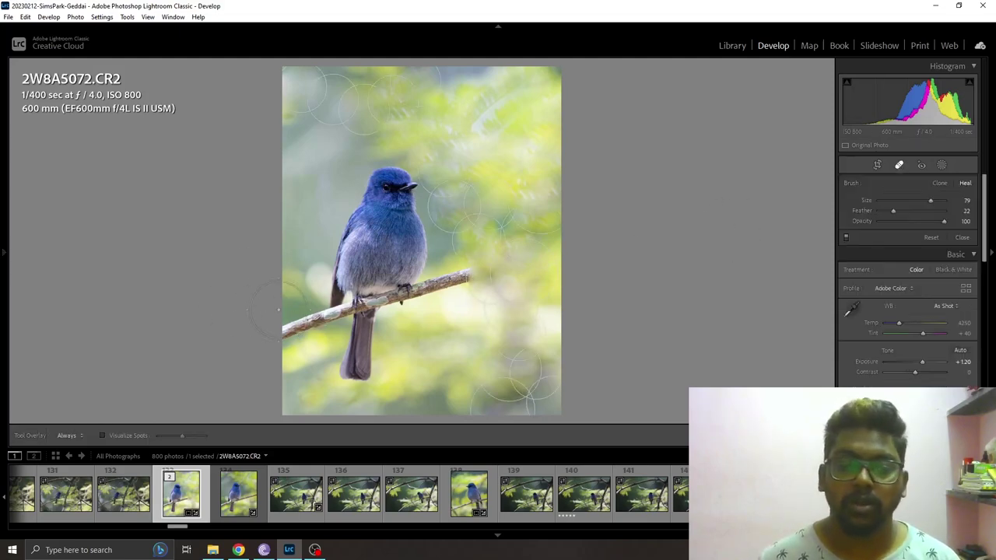
pyautogui.scroll(-1, 319, 342)
pyautogui.click(458, 276)
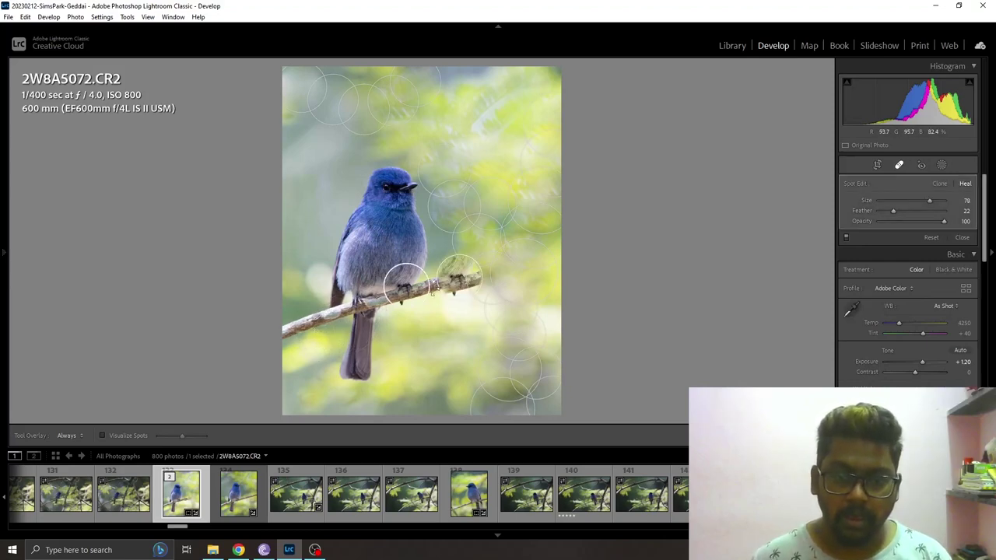
pyautogui.moveTo(456, 278); pyautogui.dragTo(308, 328)
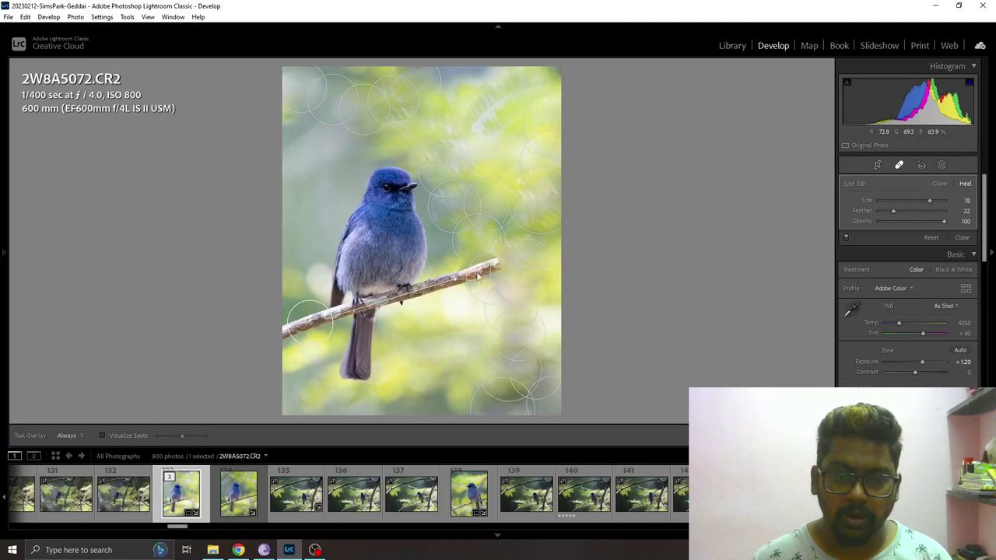
pyautogui.moveTo(308, 328)
pyautogui.mouseDown()
pyautogui.moveTo(512, 266)
pyautogui.moveTo(469, 272)
pyautogui.mouseUp()
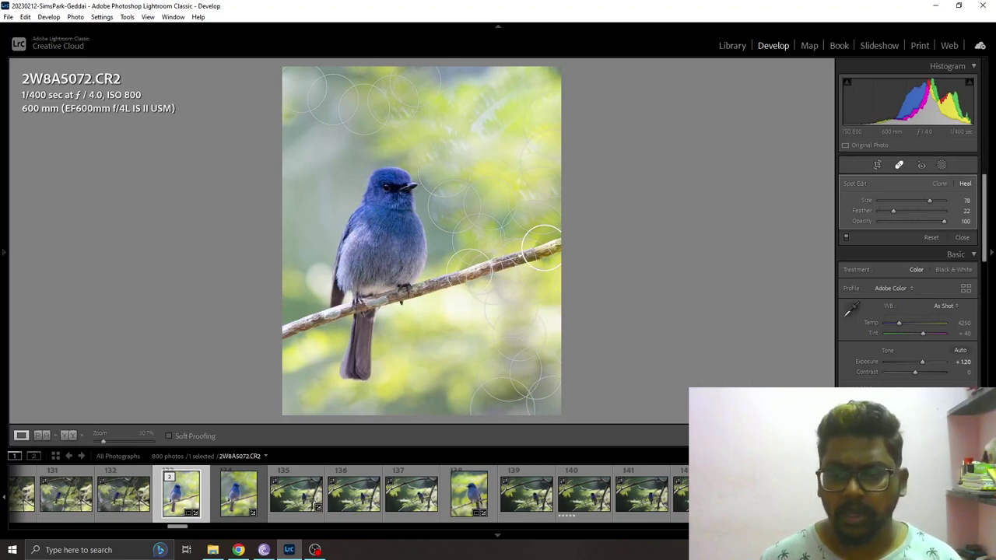
pyautogui.press('q')
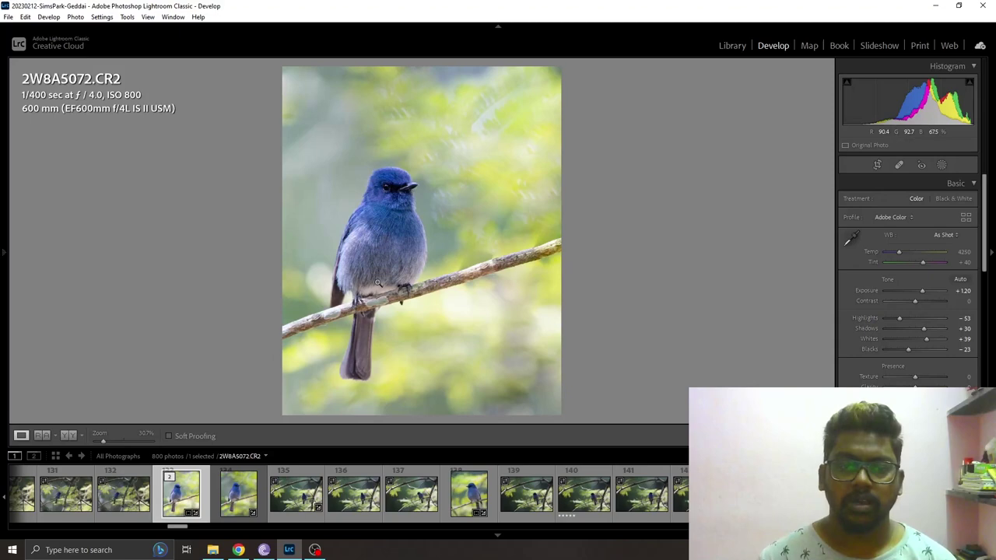
pyautogui.click(68, 436)
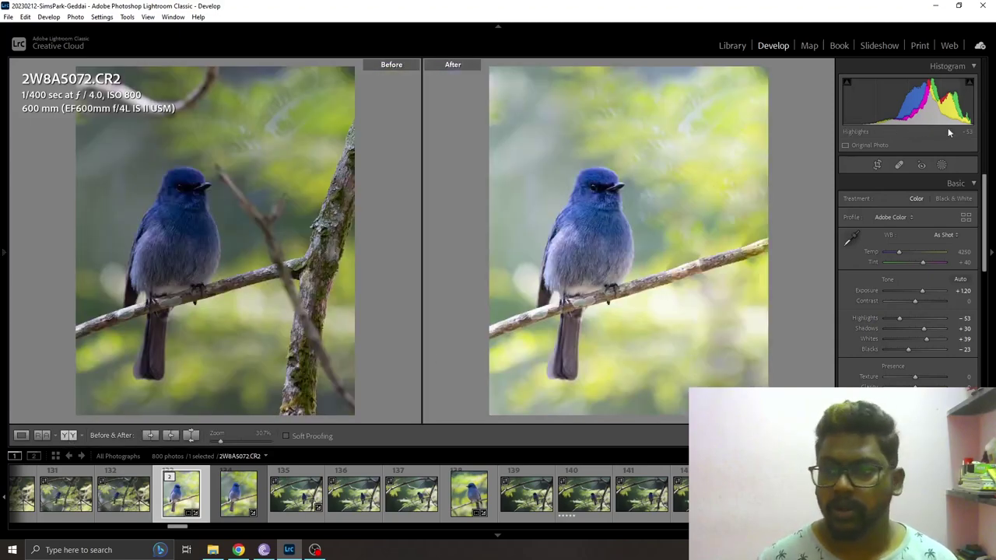
# Hide the side panels and filmstrip to enlarge the before/after comparison, then restore them
pyautogui.click(991, 253)
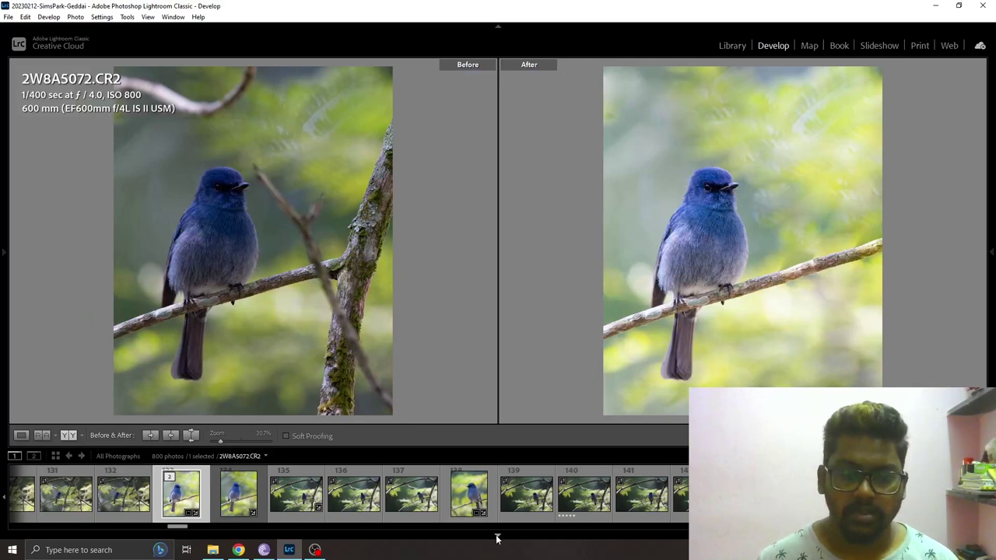
pyautogui.click(497, 536)
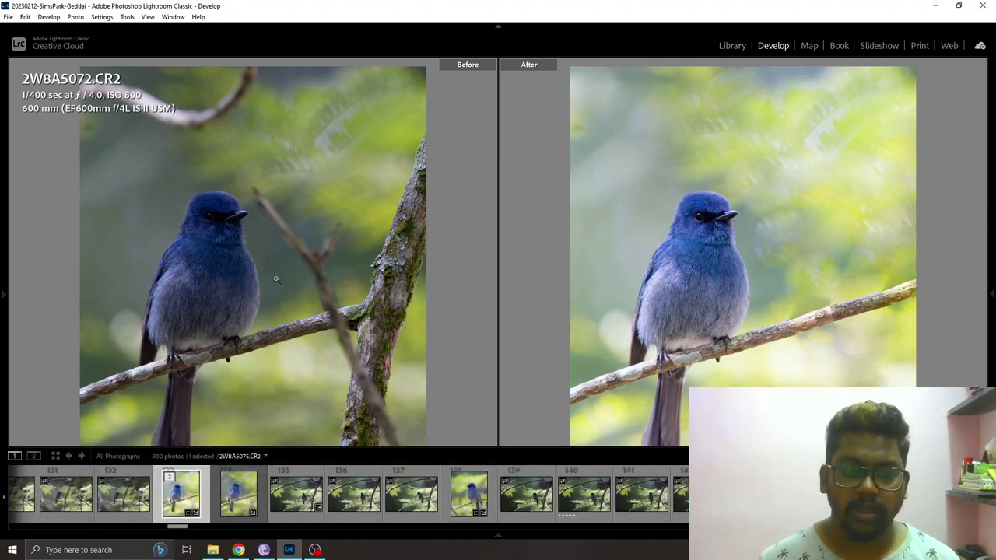
pyautogui.click(498, 537)
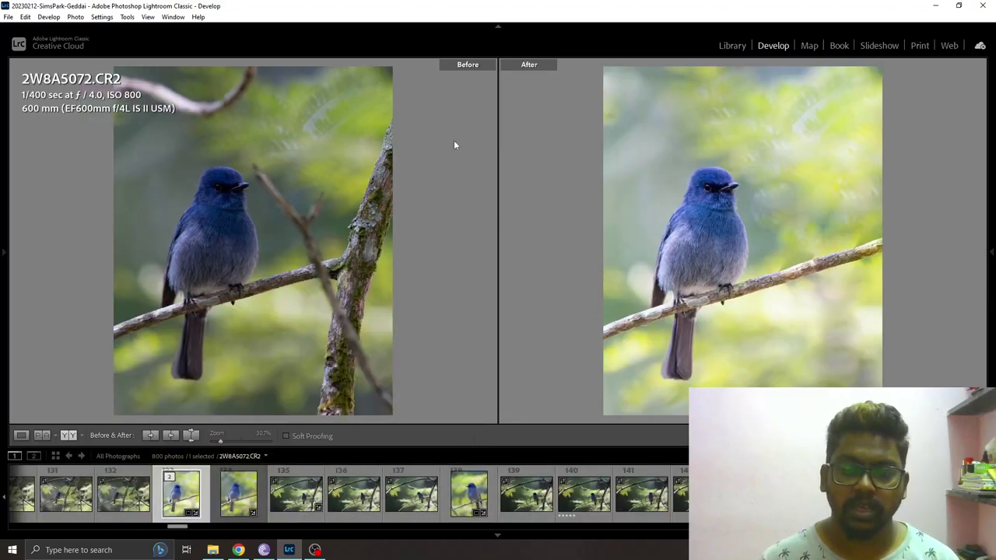
pyautogui.click(990, 252)
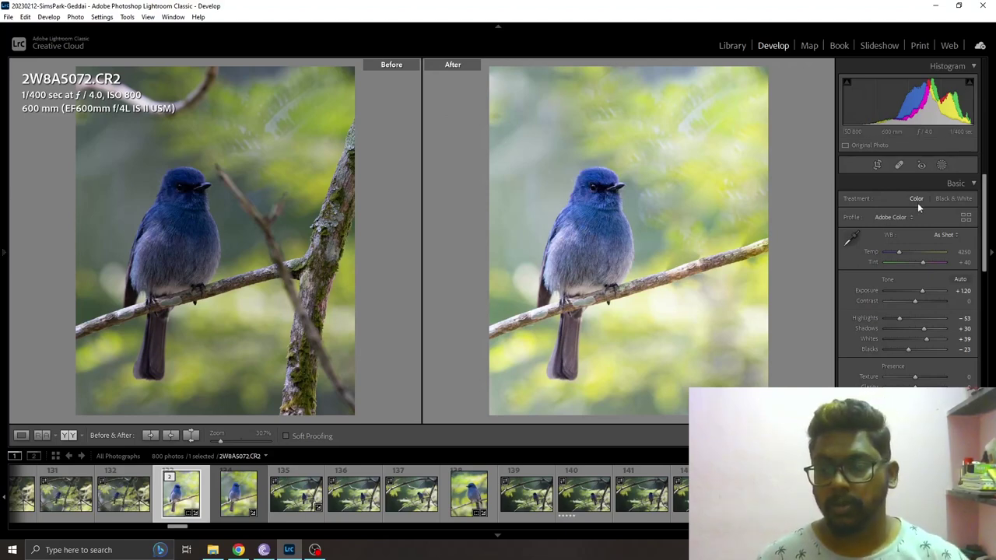
pyautogui.click(942, 166)
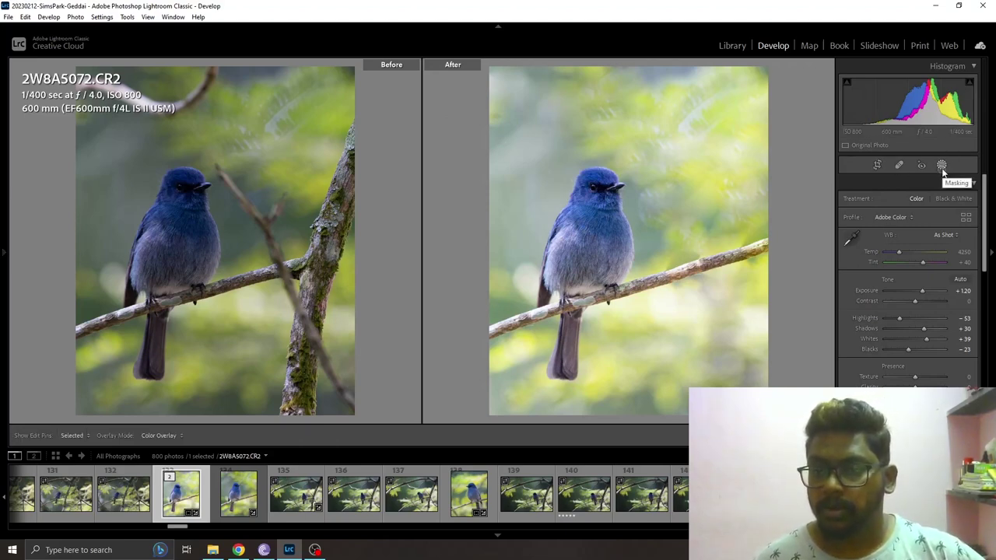
# Create a Select Subject mask of the flycatcher and invert it to cover the background
pyautogui.click(877, 196)
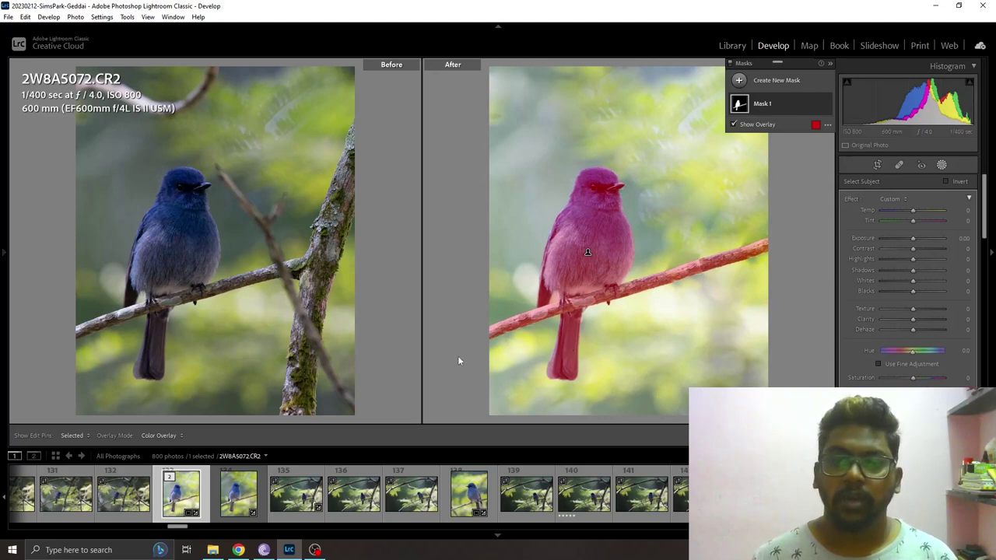
pyautogui.moveTo(779, 104)
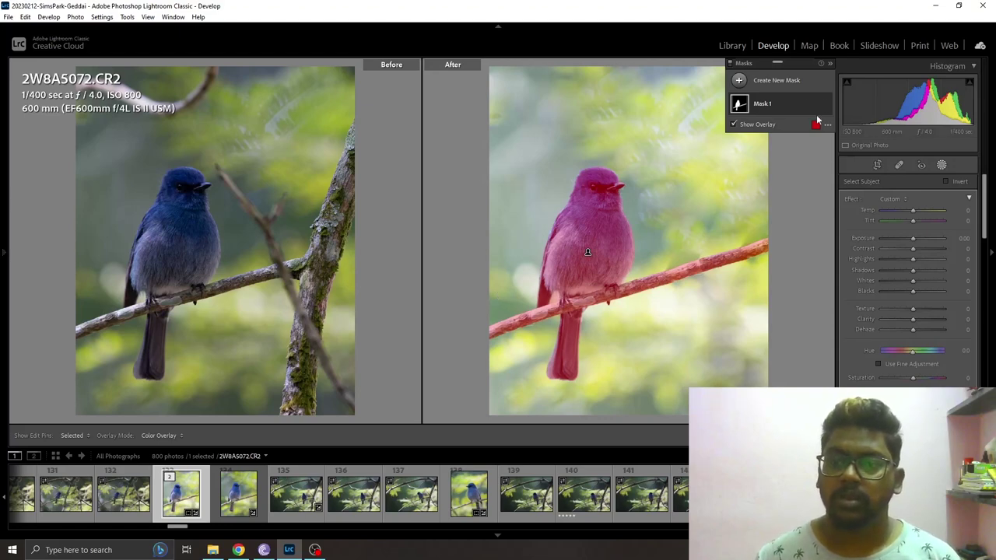
pyautogui.click(790, 107)
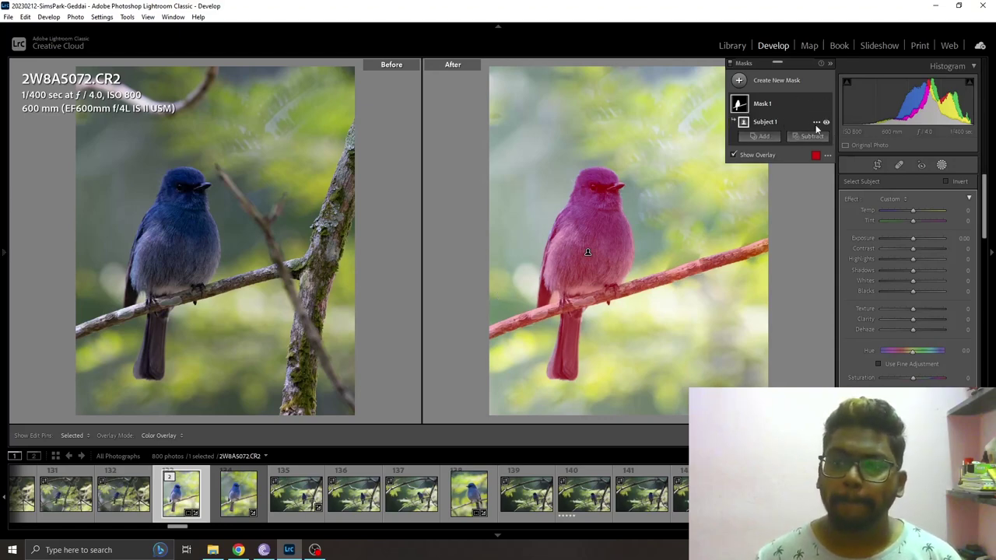
pyautogui.click(815, 122)
pyautogui.click(839, 156)
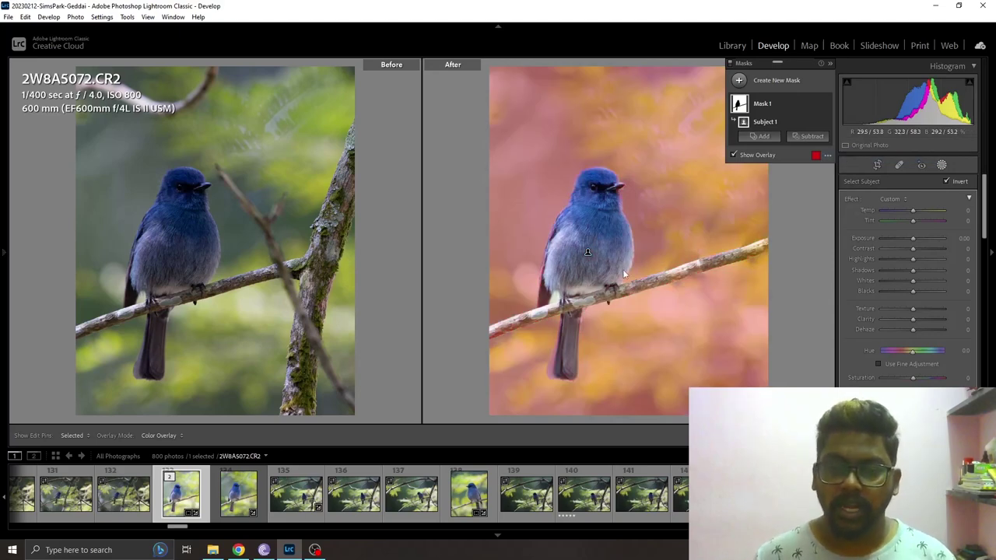
pyautogui.click(776, 107)
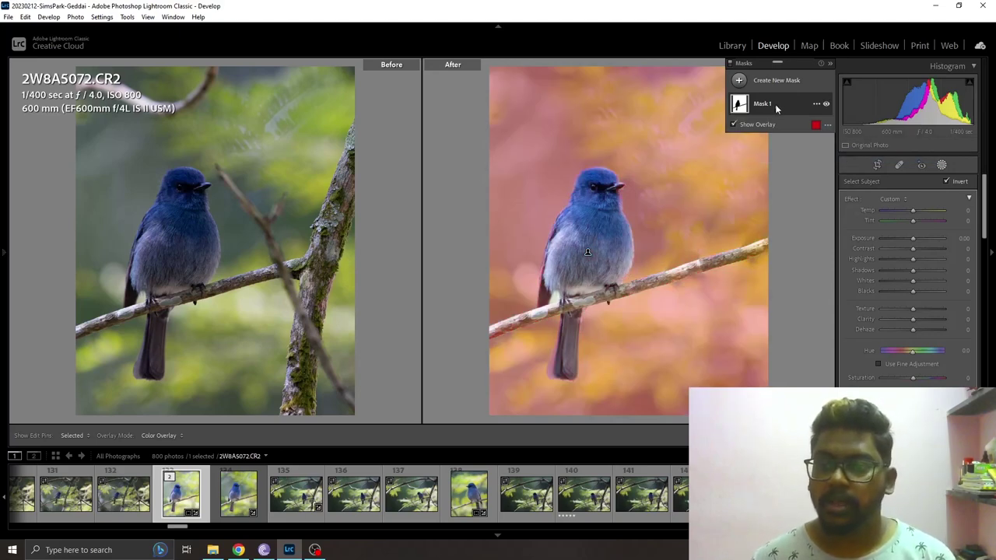
pyautogui.click(781, 109)
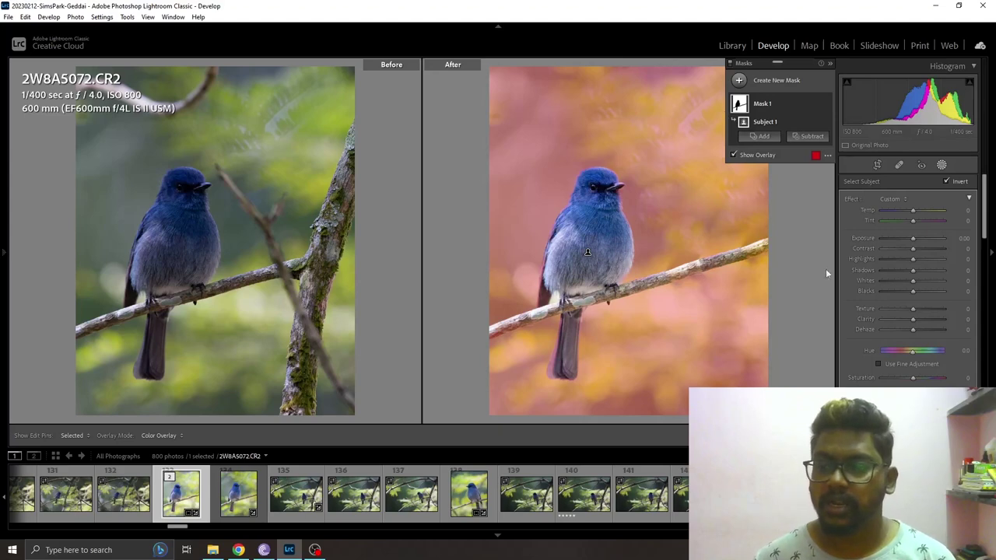
# Darken the background mask by lowering its Exposure and Highlights and adding Dehaze
pyautogui.click(962, 239)
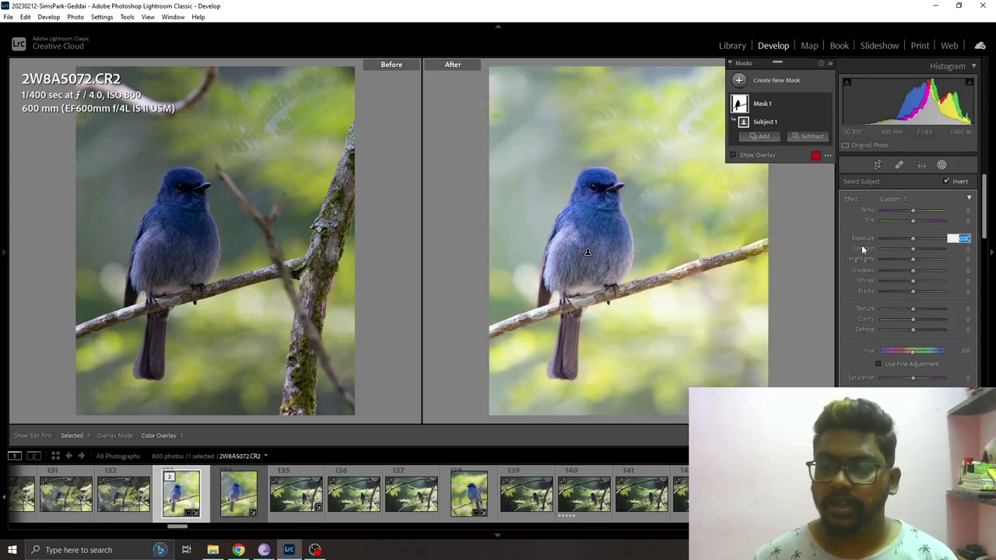
pyautogui.press('Down')
pyautogui.press('Down')
pyautogui.press('Down')
pyautogui.press('Down')
pyautogui.press('Down')
pyautogui.press('Down')
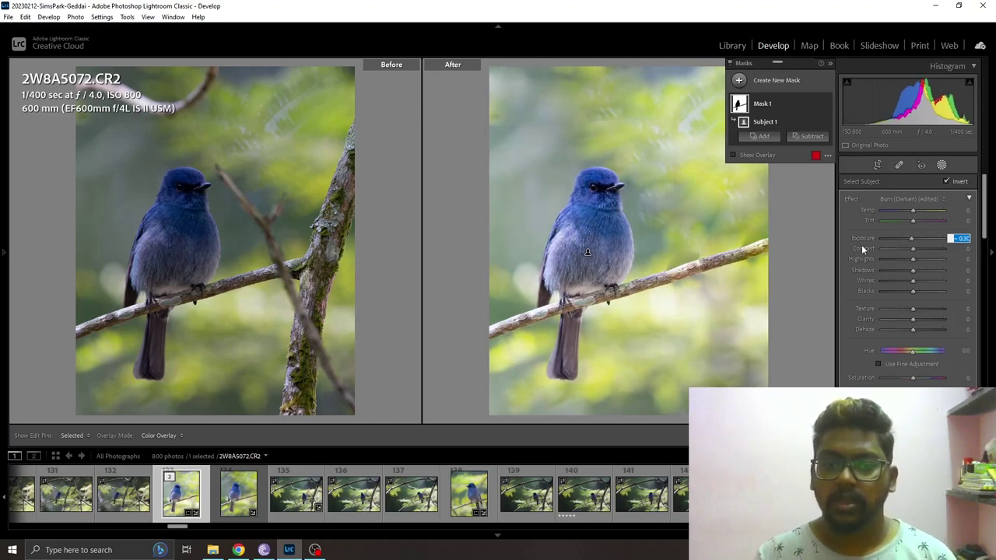
pyautogui.moveTo(916, 260); pyautogui.dragTo(908, 294)
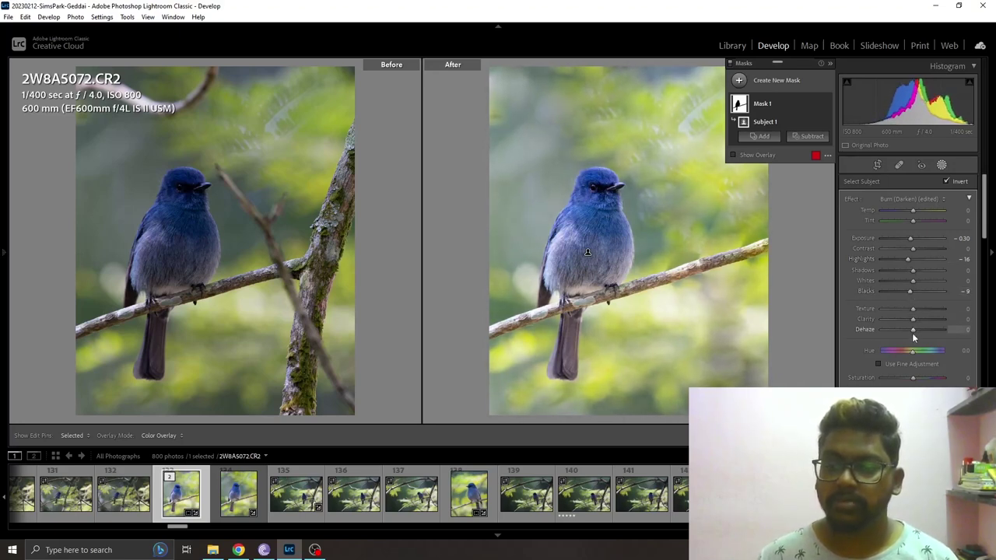
pyautogui.moveTo(918, 333); pyautogui.dragTo(917, 332)
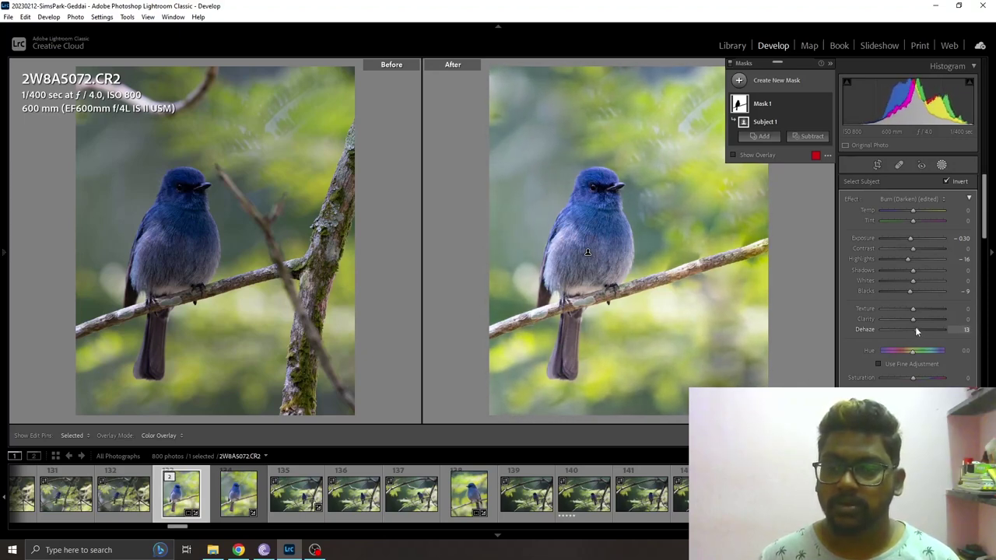
# Set the mask's Dehaze to exactly 15 and close mask editing
pyautogui.click(964, 330)
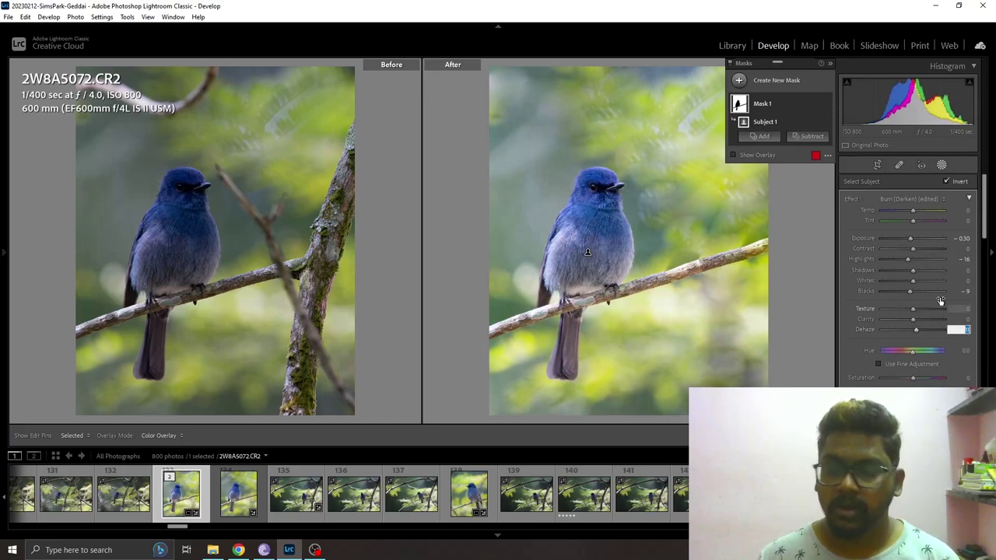
pyautogui.press('Up')
pyautogui.press('Return')
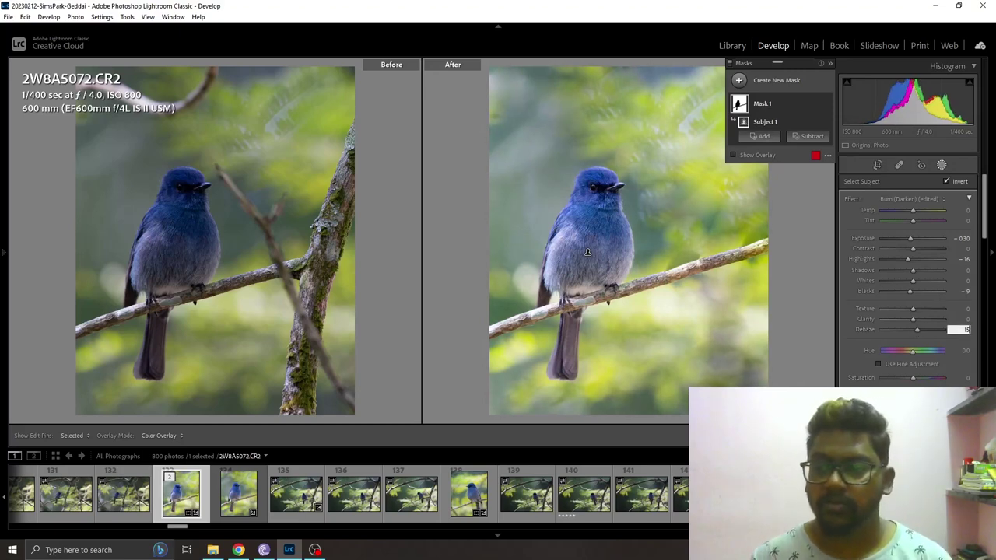
pyautogui.click(832, 65)
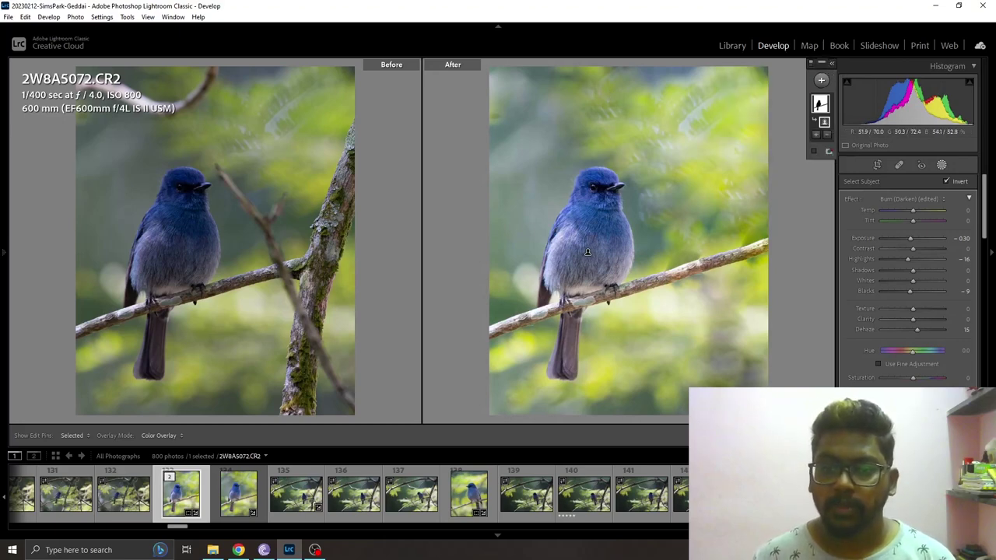
pyautogui.hotkey('shift', 'w')
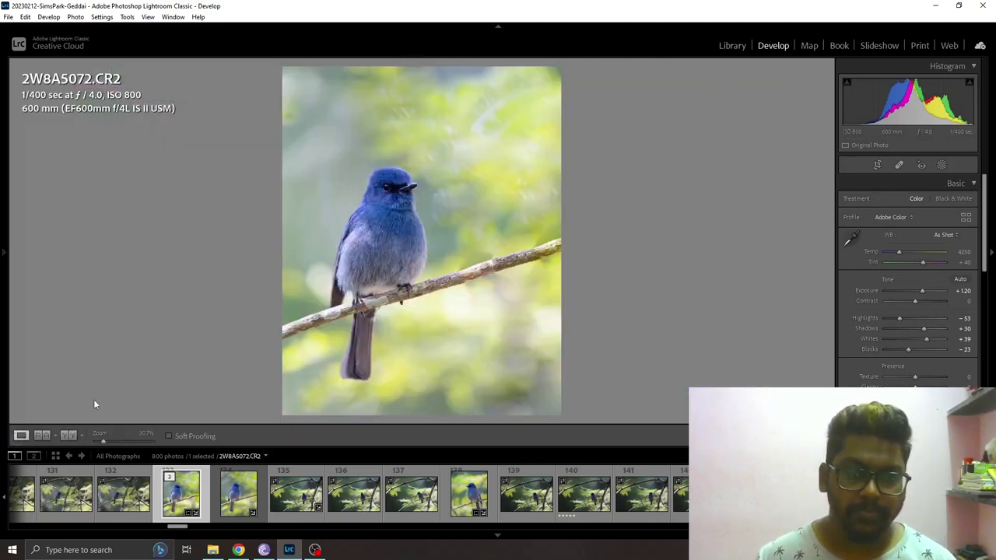
pyautogui.click(21, 435)
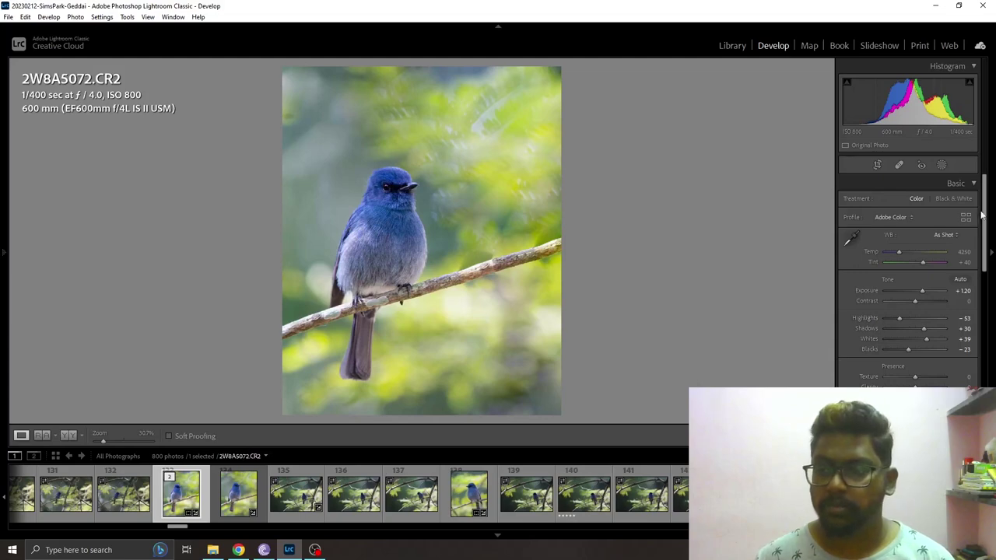
# Set Vibrance to +20 and Saturation to +5 in Basic Presence
pyautogui.scroll(-2, 982, 246)
pyautogui.scroll(-1, 966, 256)
pyautogui.scroll(-1, 941, 276)
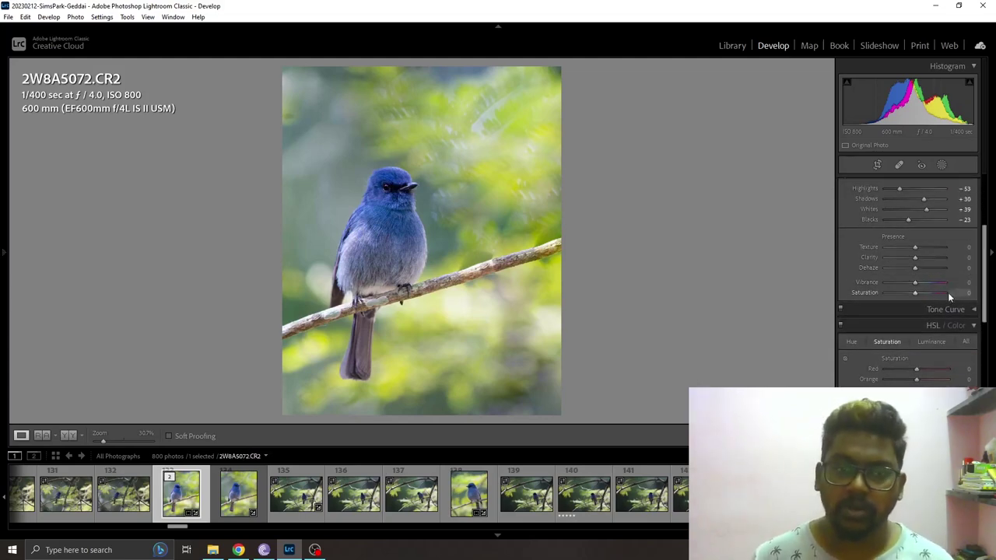
pyautogui.click(963, 284)
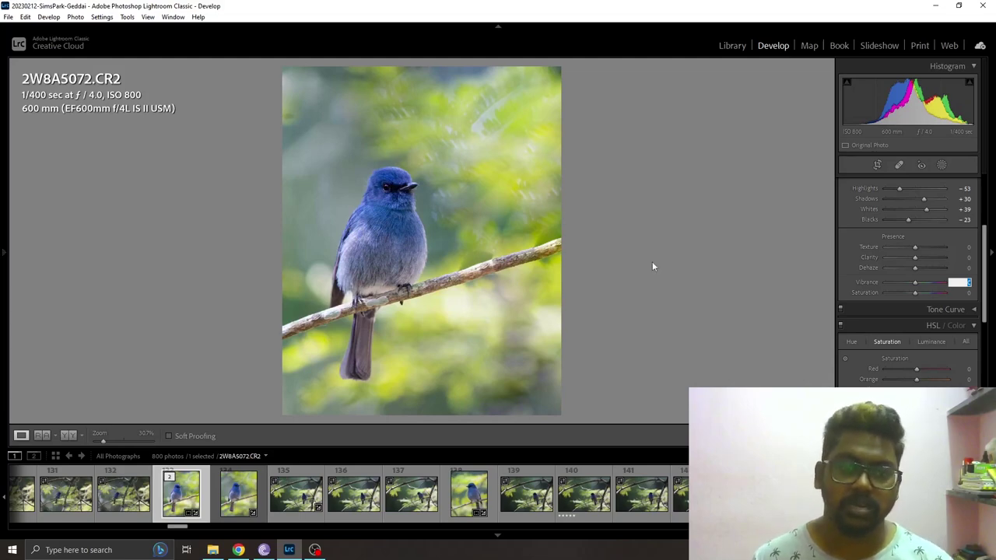
pyautogui.scroll(-3, 919, 234)
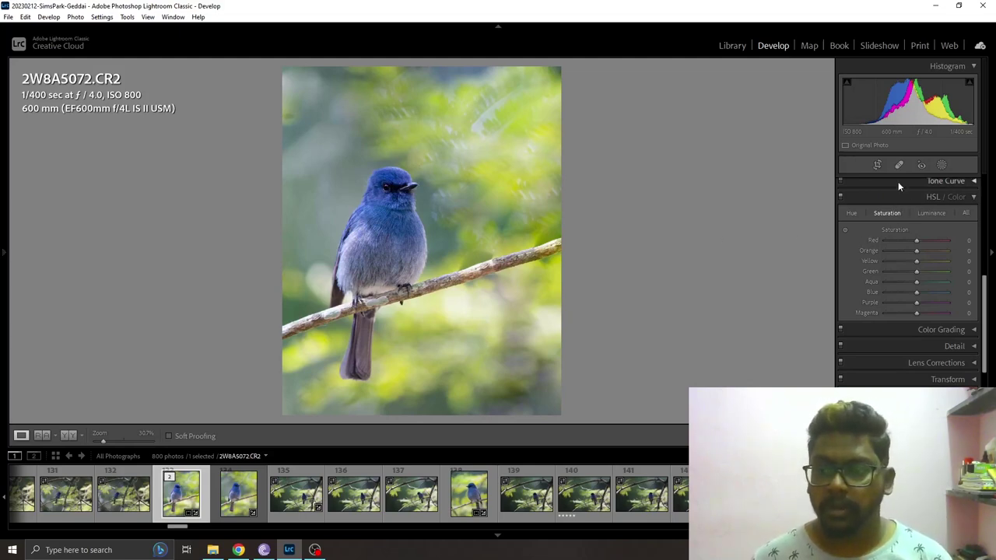
pyautogui.scroll(5, 980, 310)
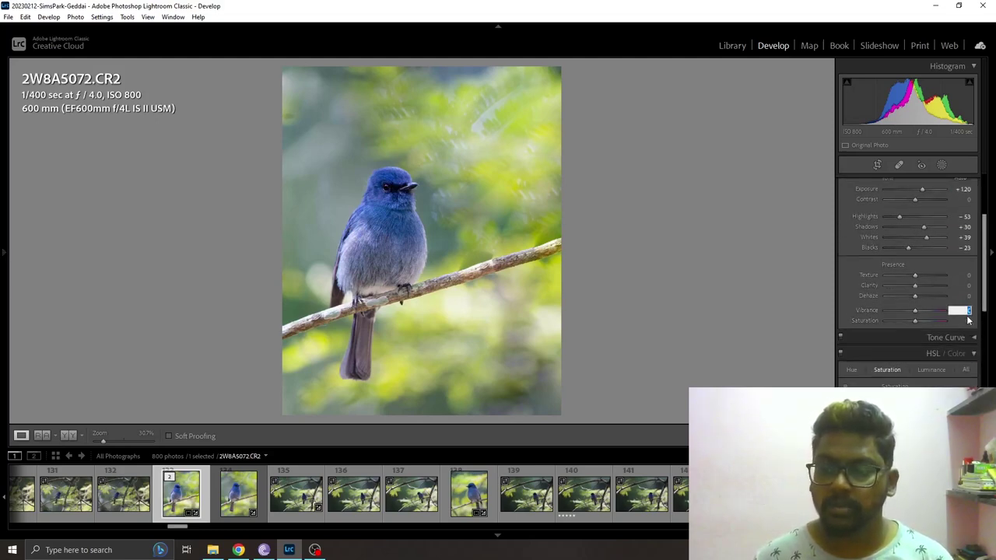
pyautogui.write('20')
pyautogui.press('Tab')
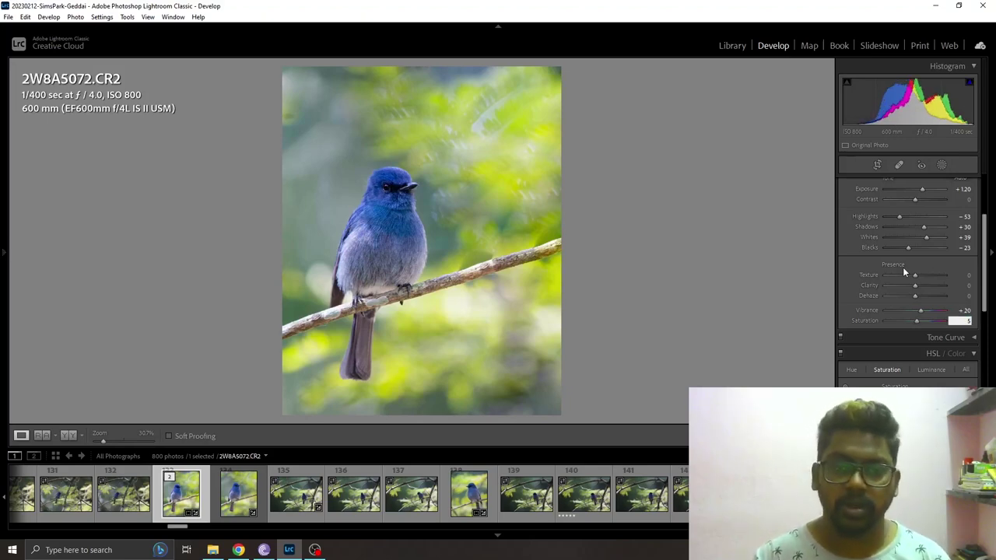
pyautogui.press('Return')
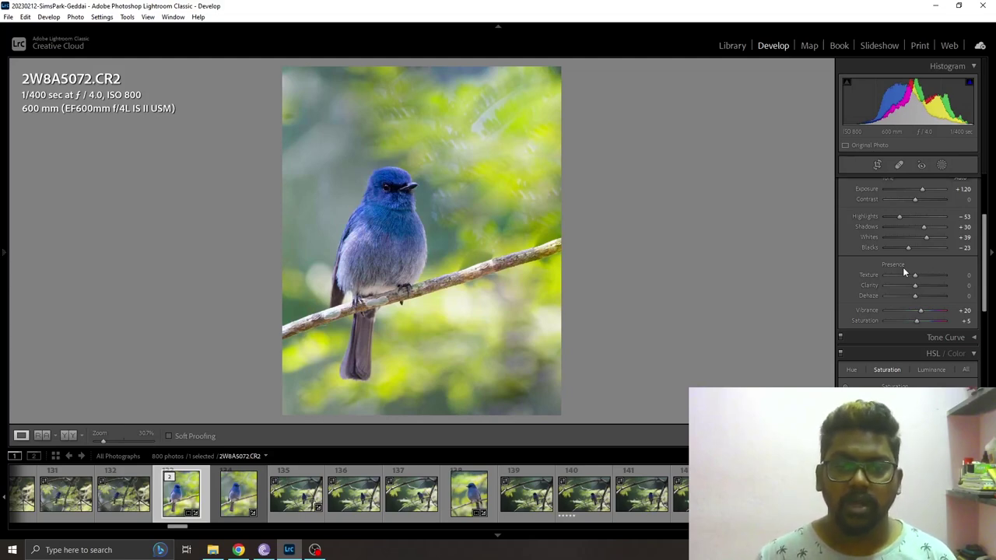
# Lower Vibrance to +15 and Saturation to +3, then check the bird at 1:1
pyautogui.click(966, 321)
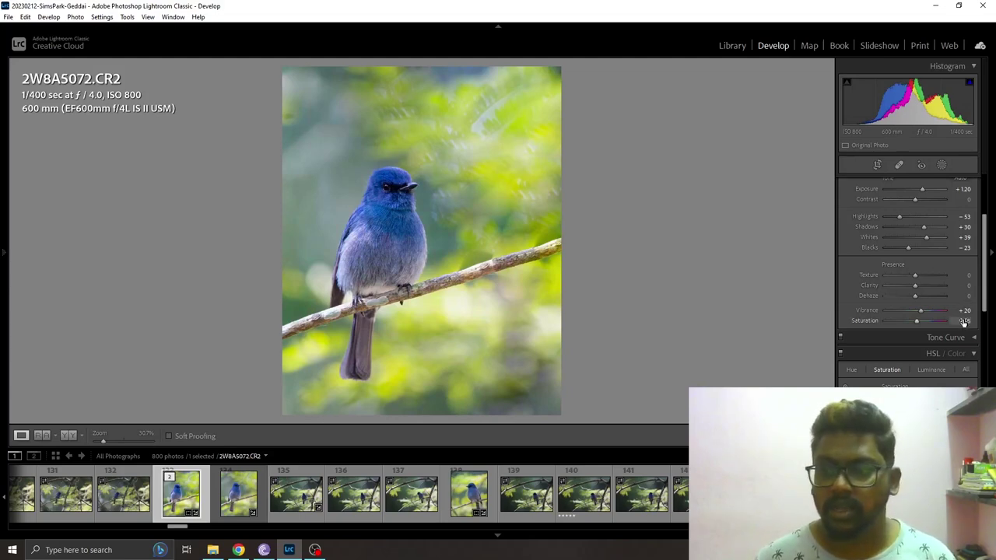
pyautogui.hotkey('shift', 'Tab')
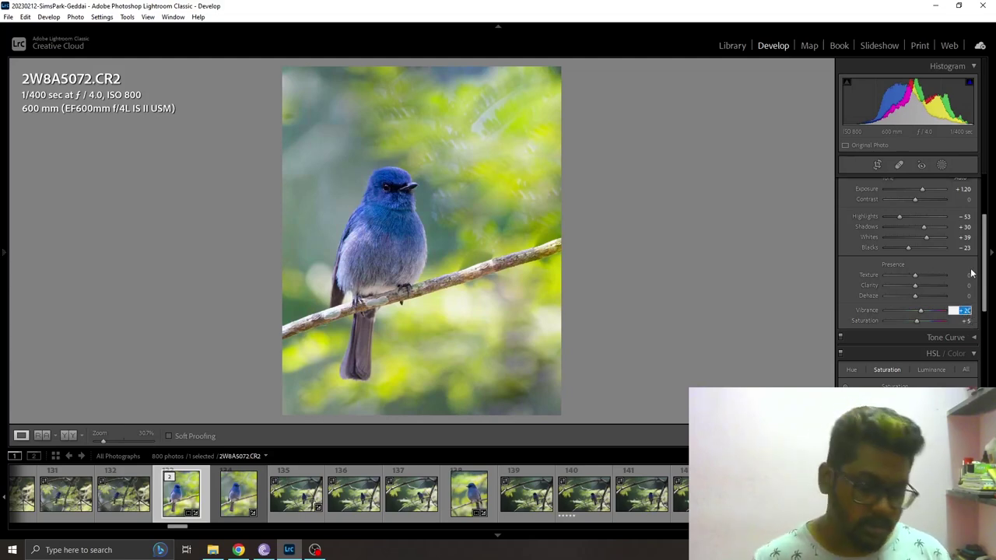
pyautogui.write('15')
pyautogui.press('Return')
pyautogui.click(968, 321)
pyautogui.write('3')
pyautogui.press('Return')
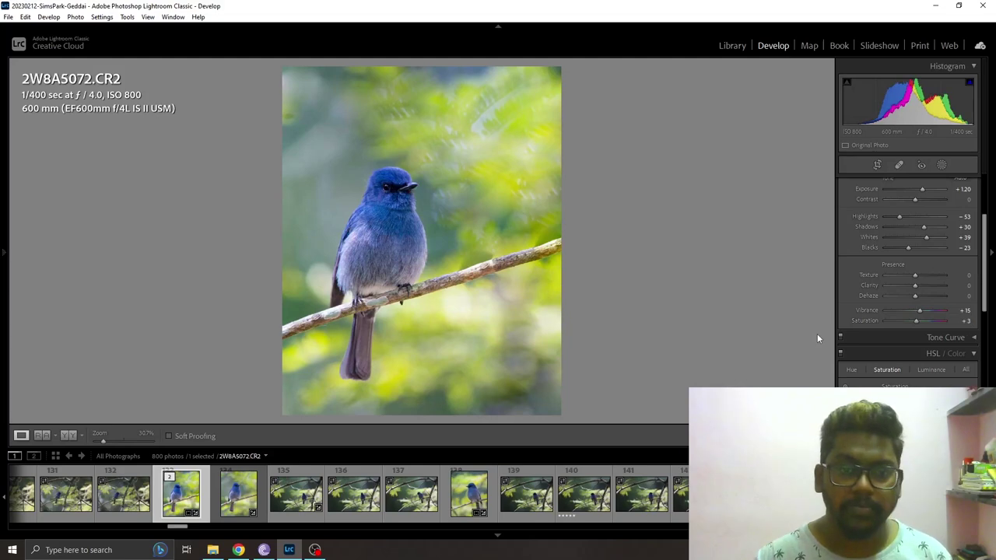
pyautogui.click(381, 243)
pyautogui.click(361, 260)
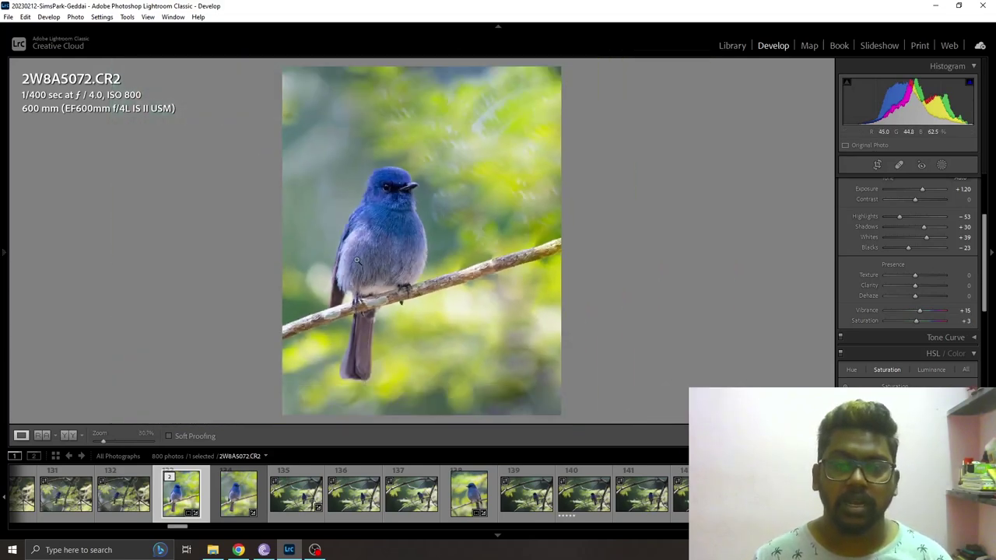
pyautogui.scroll(3, 982, 248)
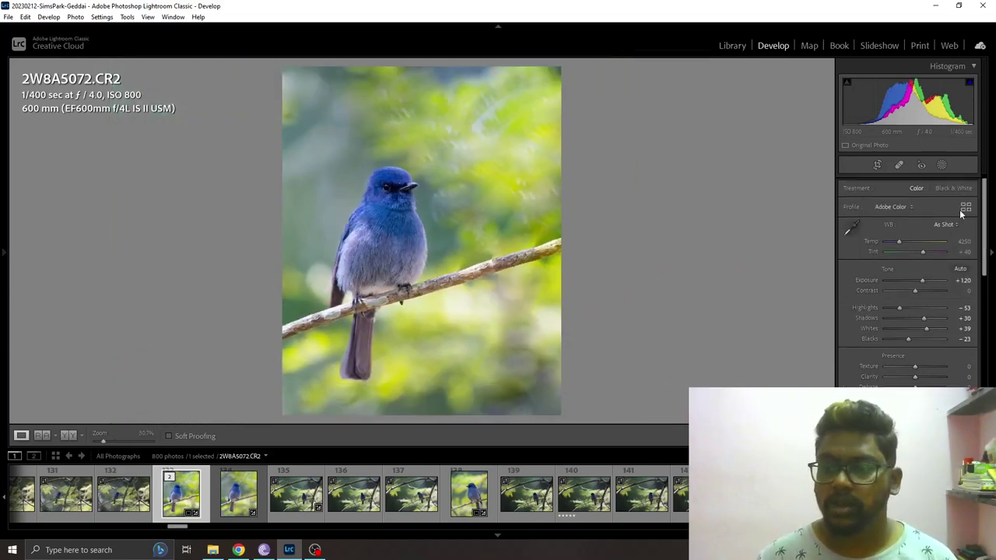
pyautogui.moveTo(899, 241); pyautogui.dragTo(896, 246)
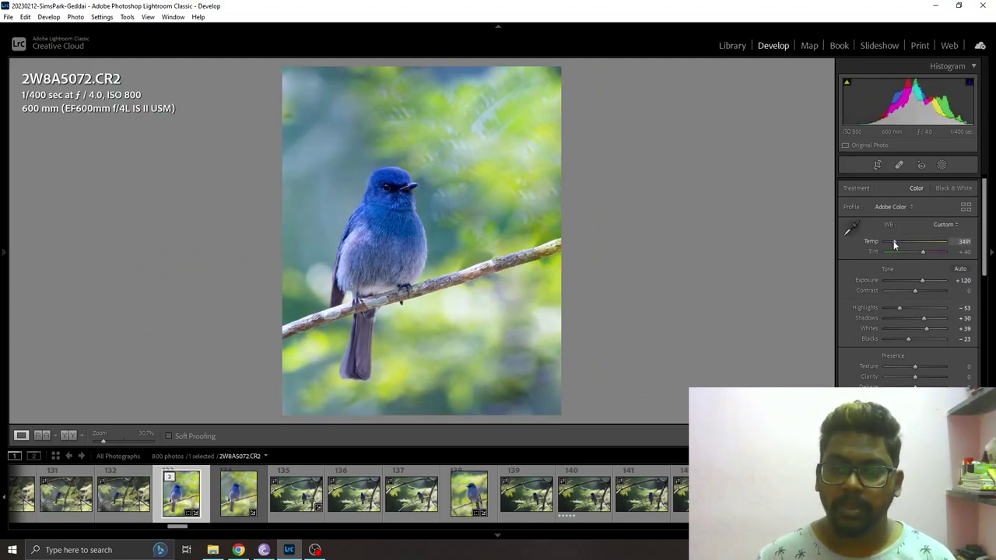
pyautogui.doubleClick(895, 241)
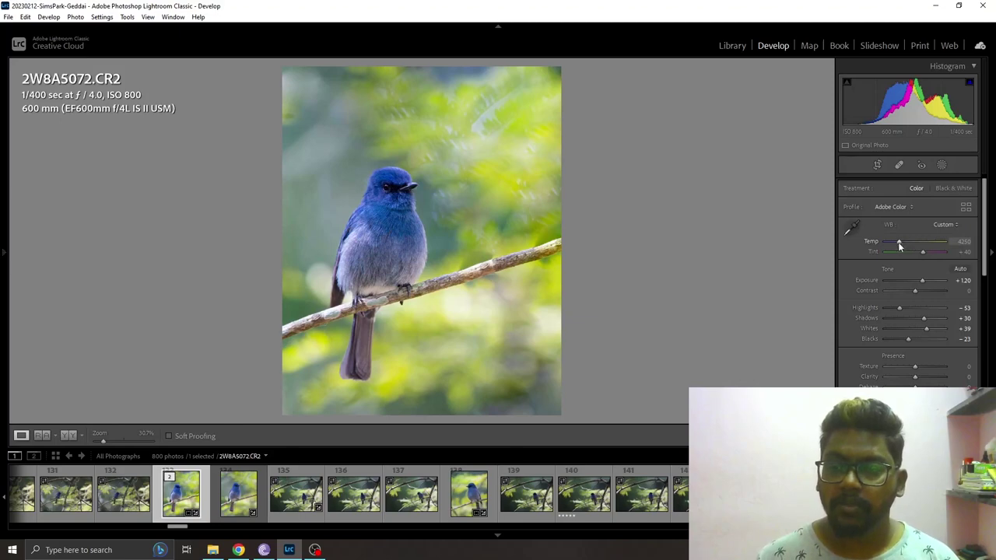
pyautogui.moveTo(900, 246); pyautogui.dragTo(896, 246)
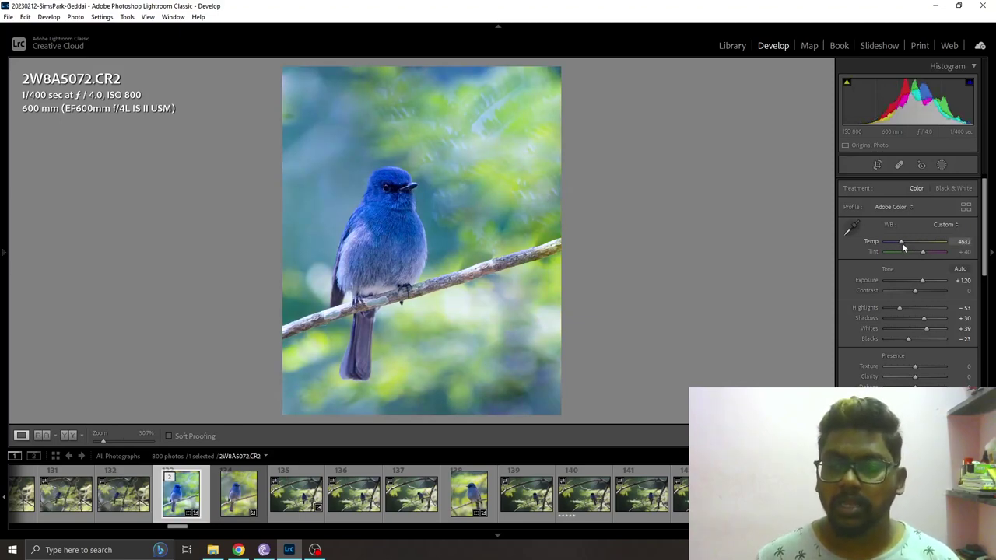
pyautogui.moveTo(902, 243); pyautogui.dragTo(899, 246)
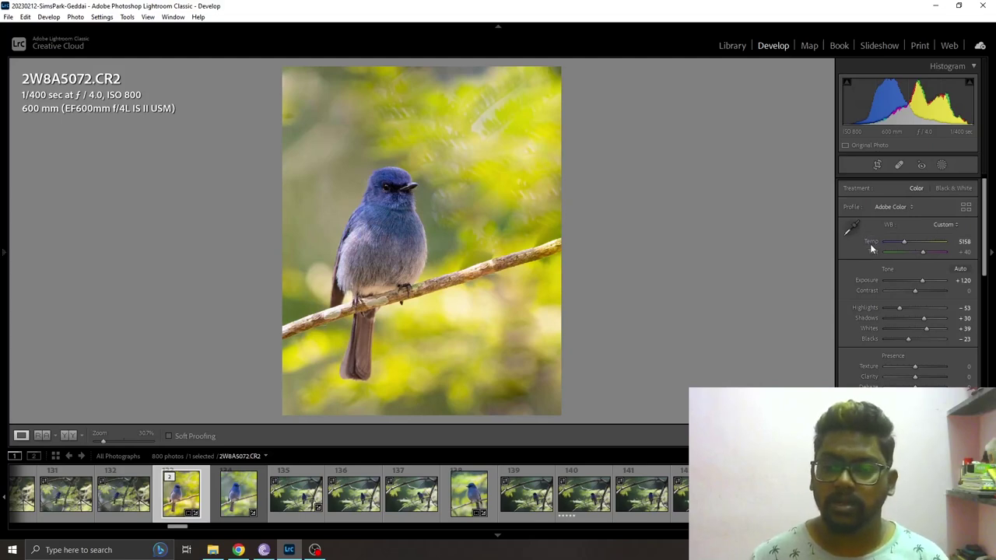
pyautogui.press('-')
pyautogui.press('-')
pyautogui.scroll(-3, 979, 291)
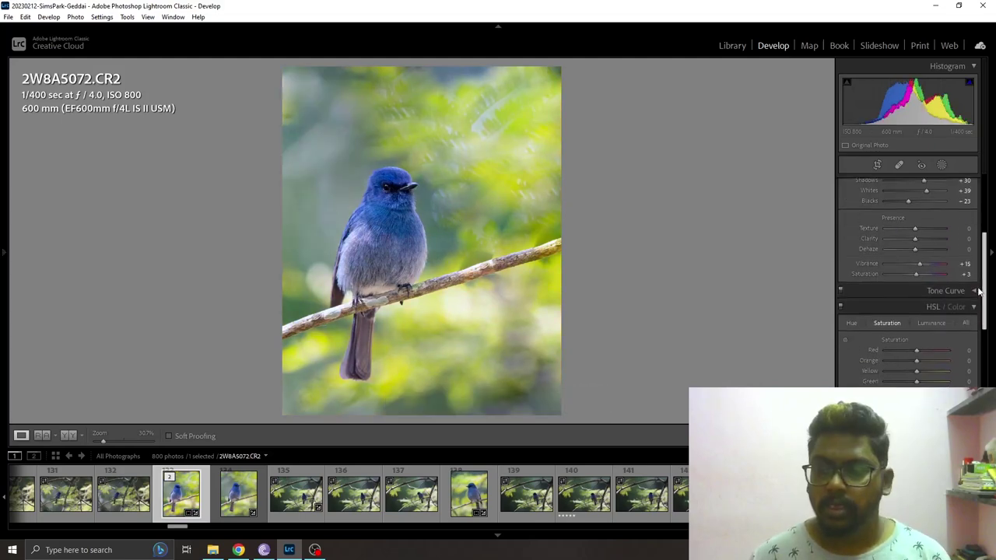
# Collapse the Basic adjustment section
pyautogui.scroll(-1, 979, 291)
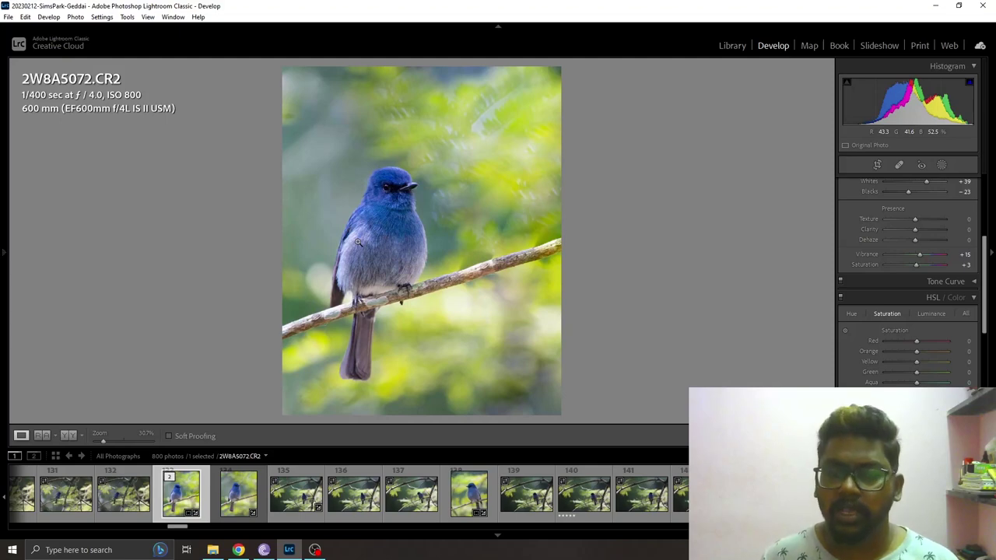
pyautogui.keyDown('ctrl'); pyautogui.click(946, 297); pyautogui.keyUp('ctrl')
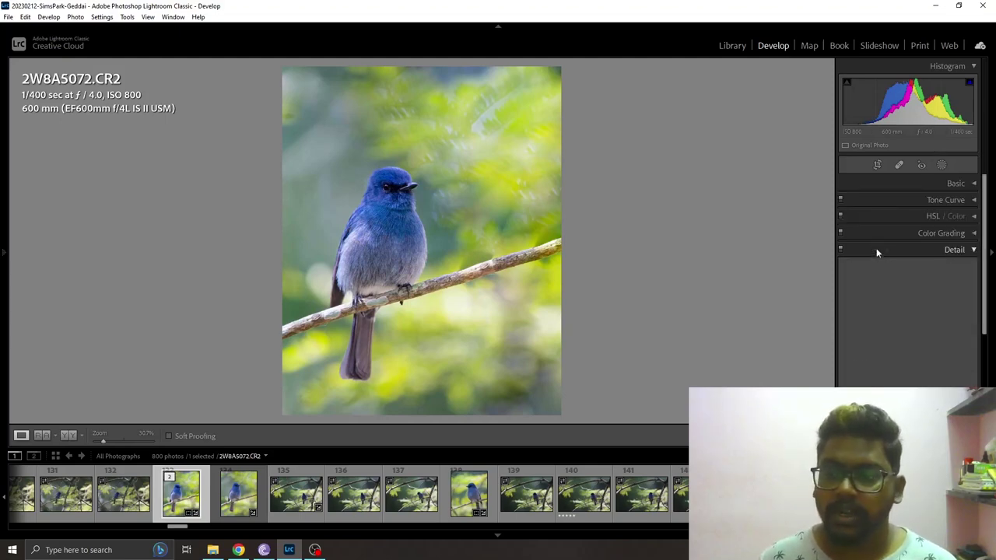
# Open the Detail section to review Sharpening and Noise Reduction, then collapse it
pyautogui.click(876, 251)
pyautogui.scroll(-1, 953, 306)
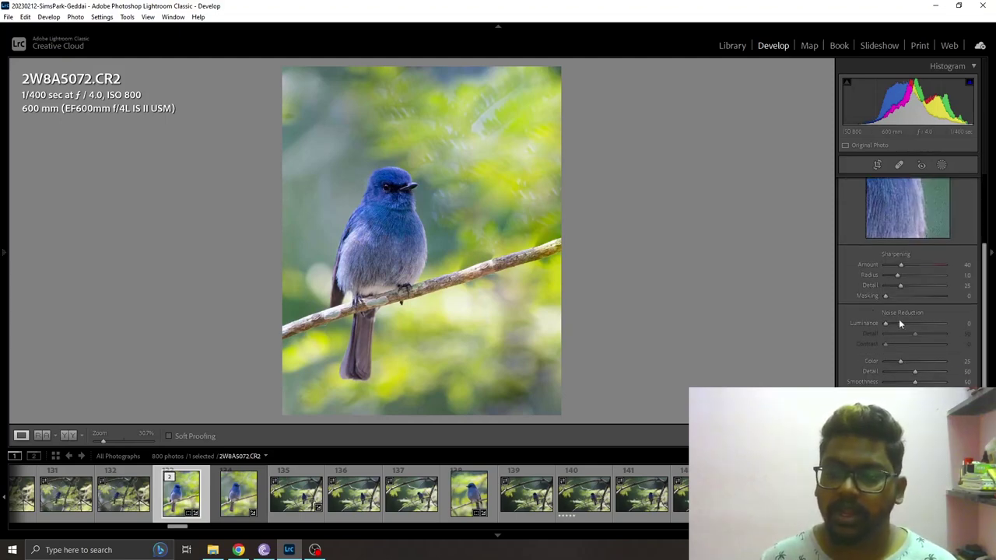
pyautogui.scroll(3, 895, 295)
pyautogui.click(854, 250)
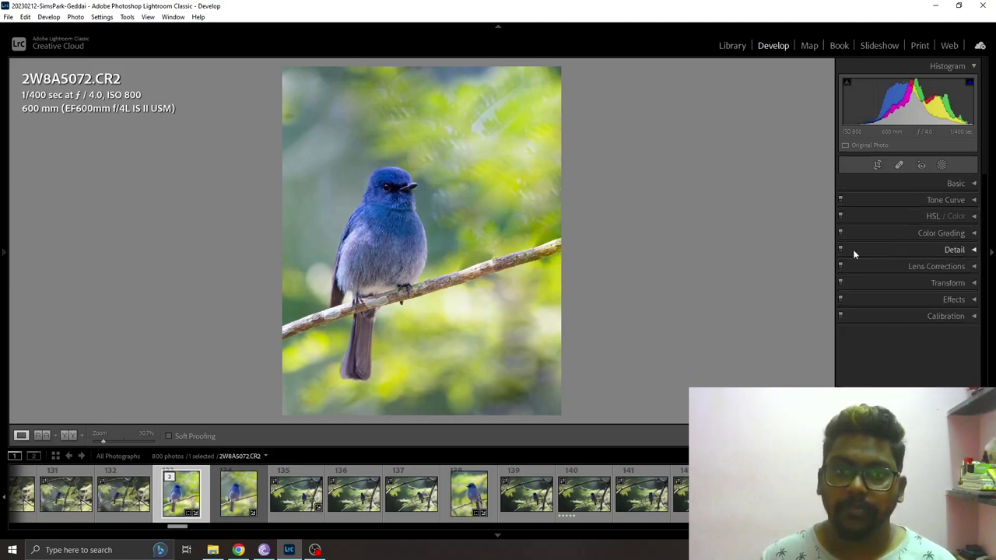